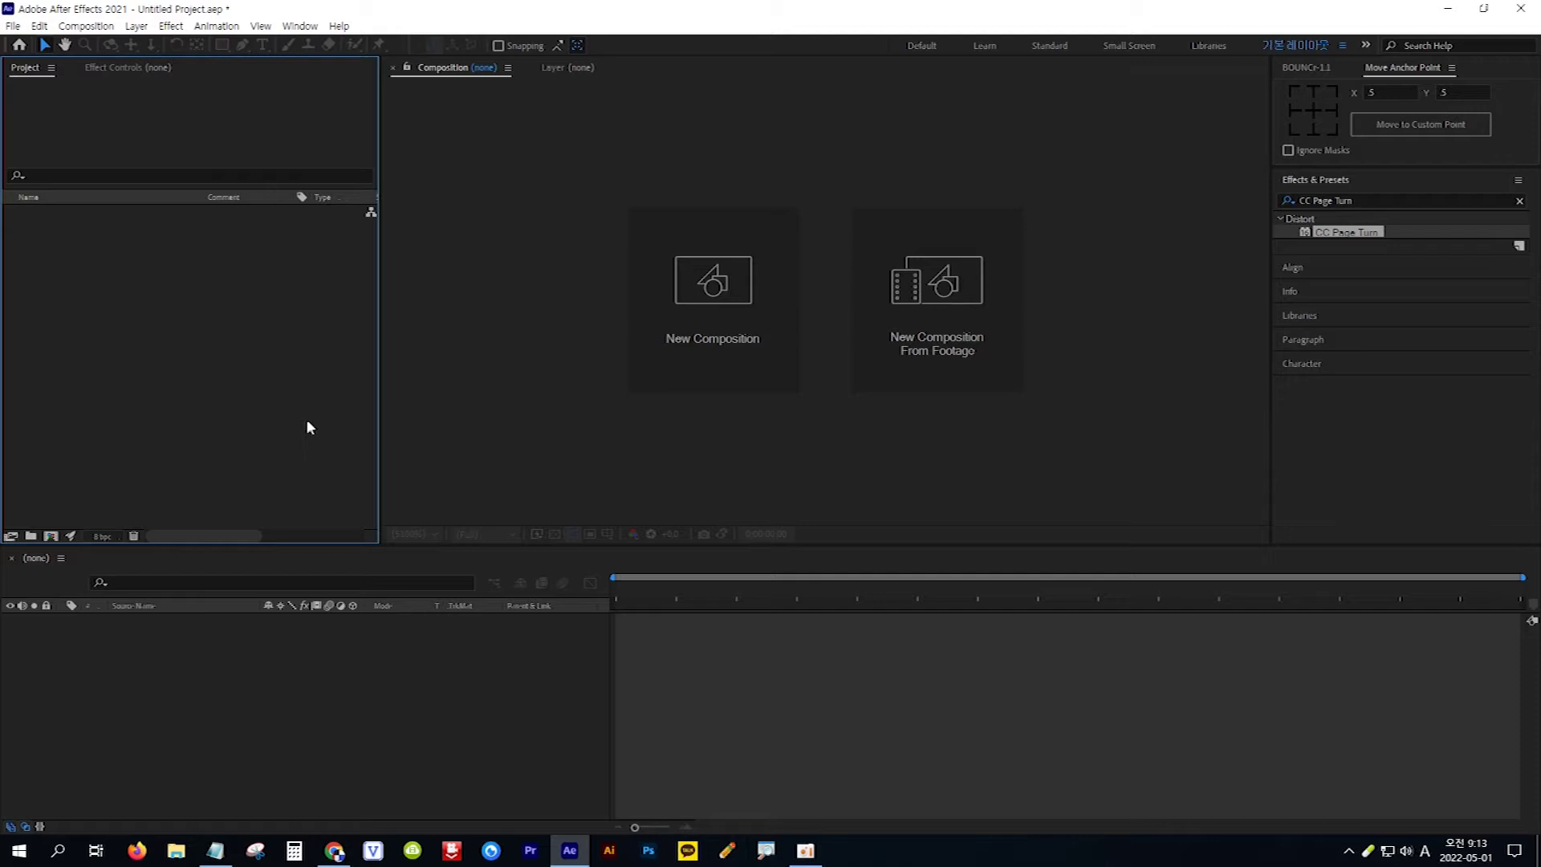
- Import paper edge.png, pexels-pixabay-235985.jpg and production ID_3761544.mp4 into the project as footage
{"action": "double_click", "coordinate": [291, 408]}
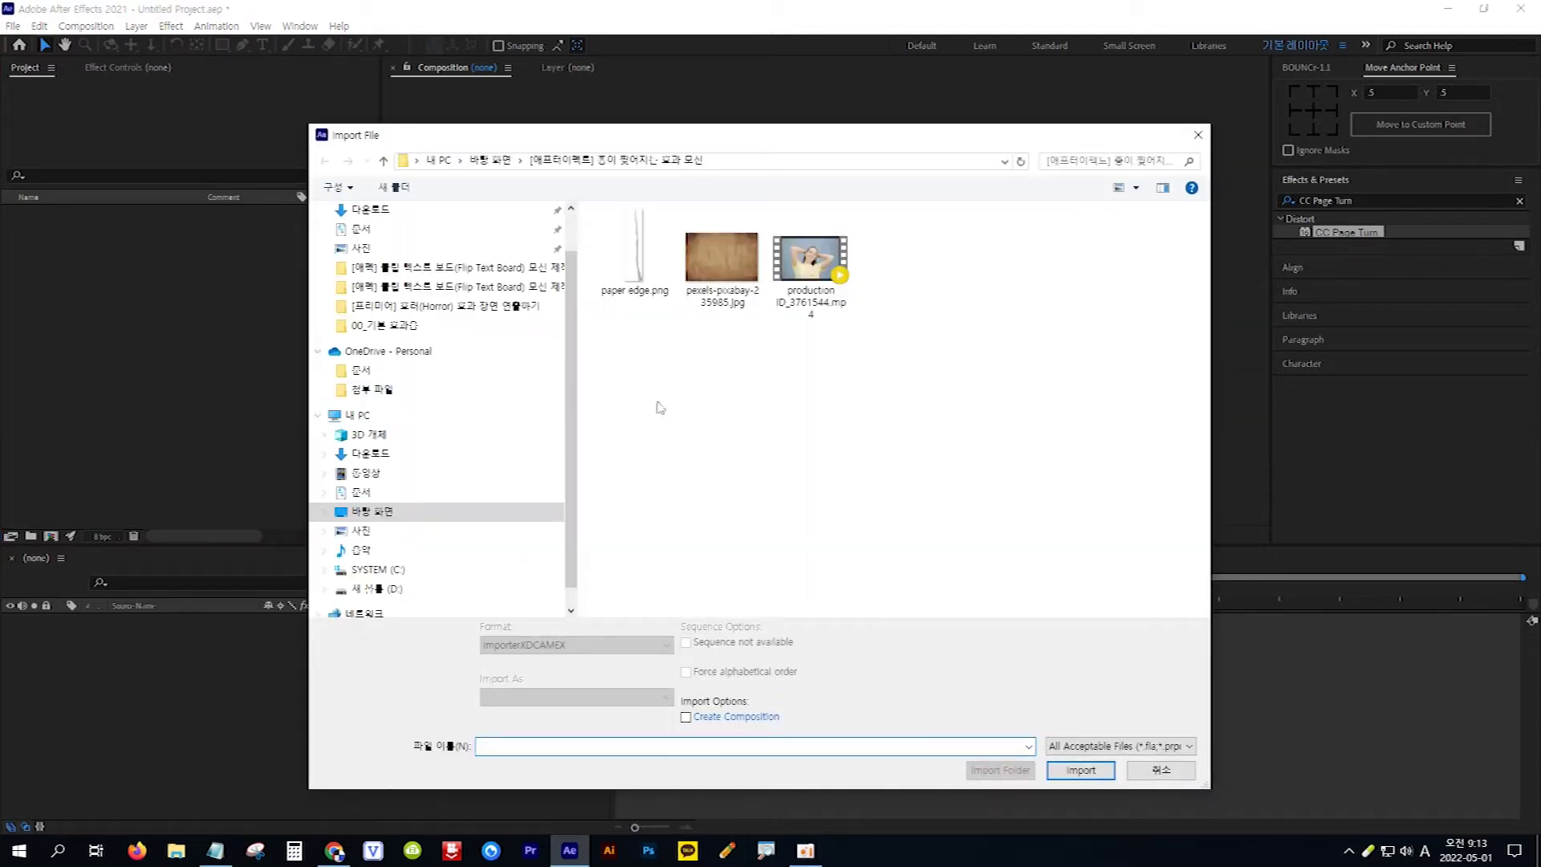
{"action": "left_click_drag", "start_coordinate": [898, 359], "coordinate": [591, 206]}
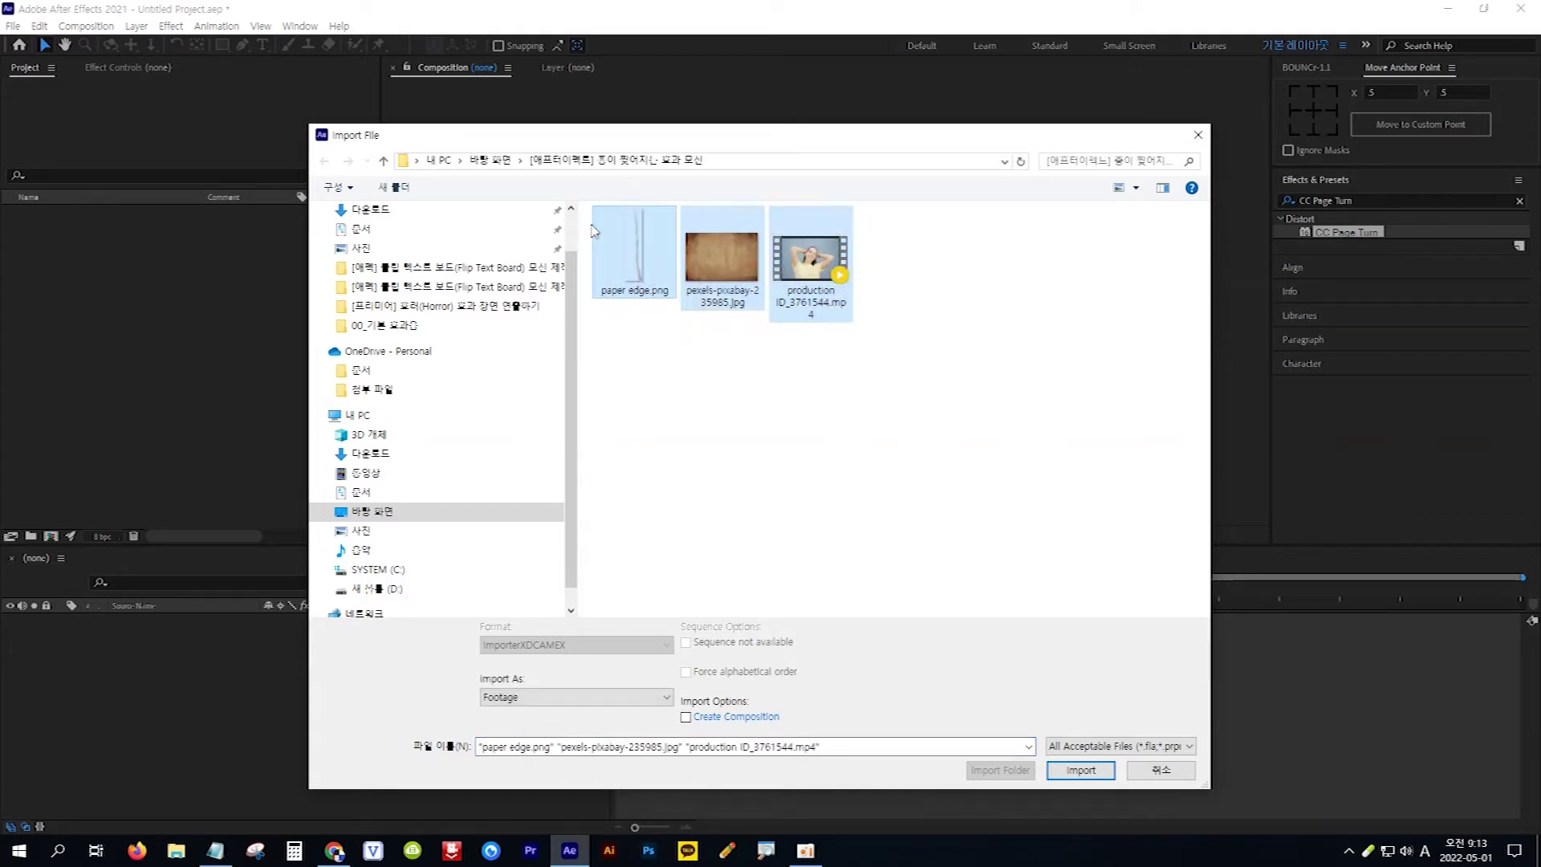
{"action": "left_click", "coordinate": [1083, 770]}
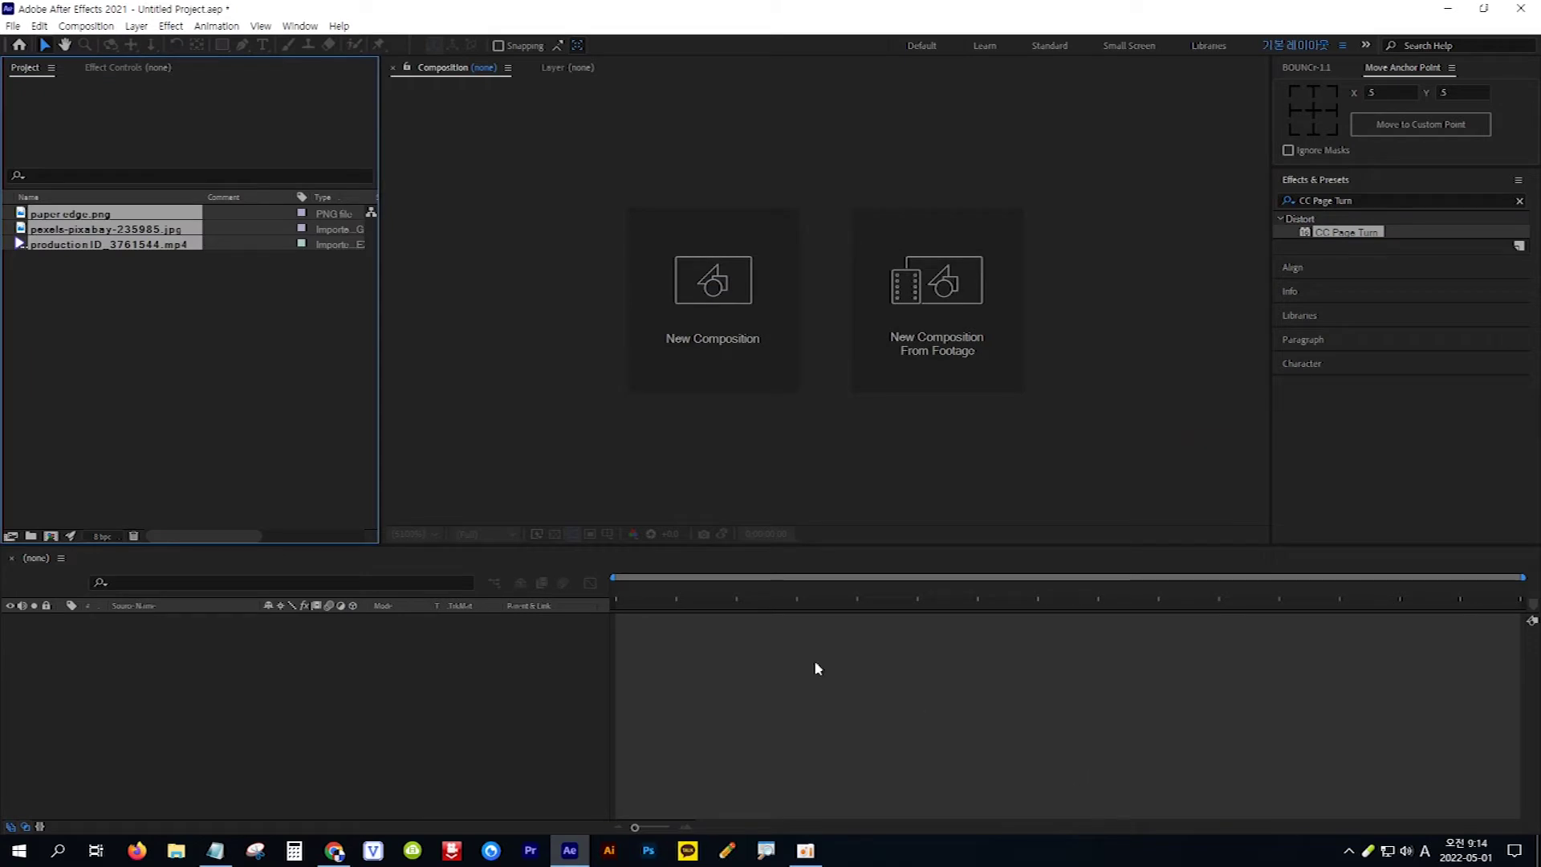
{"action": "left_click", "coordinate": [209, 366]}
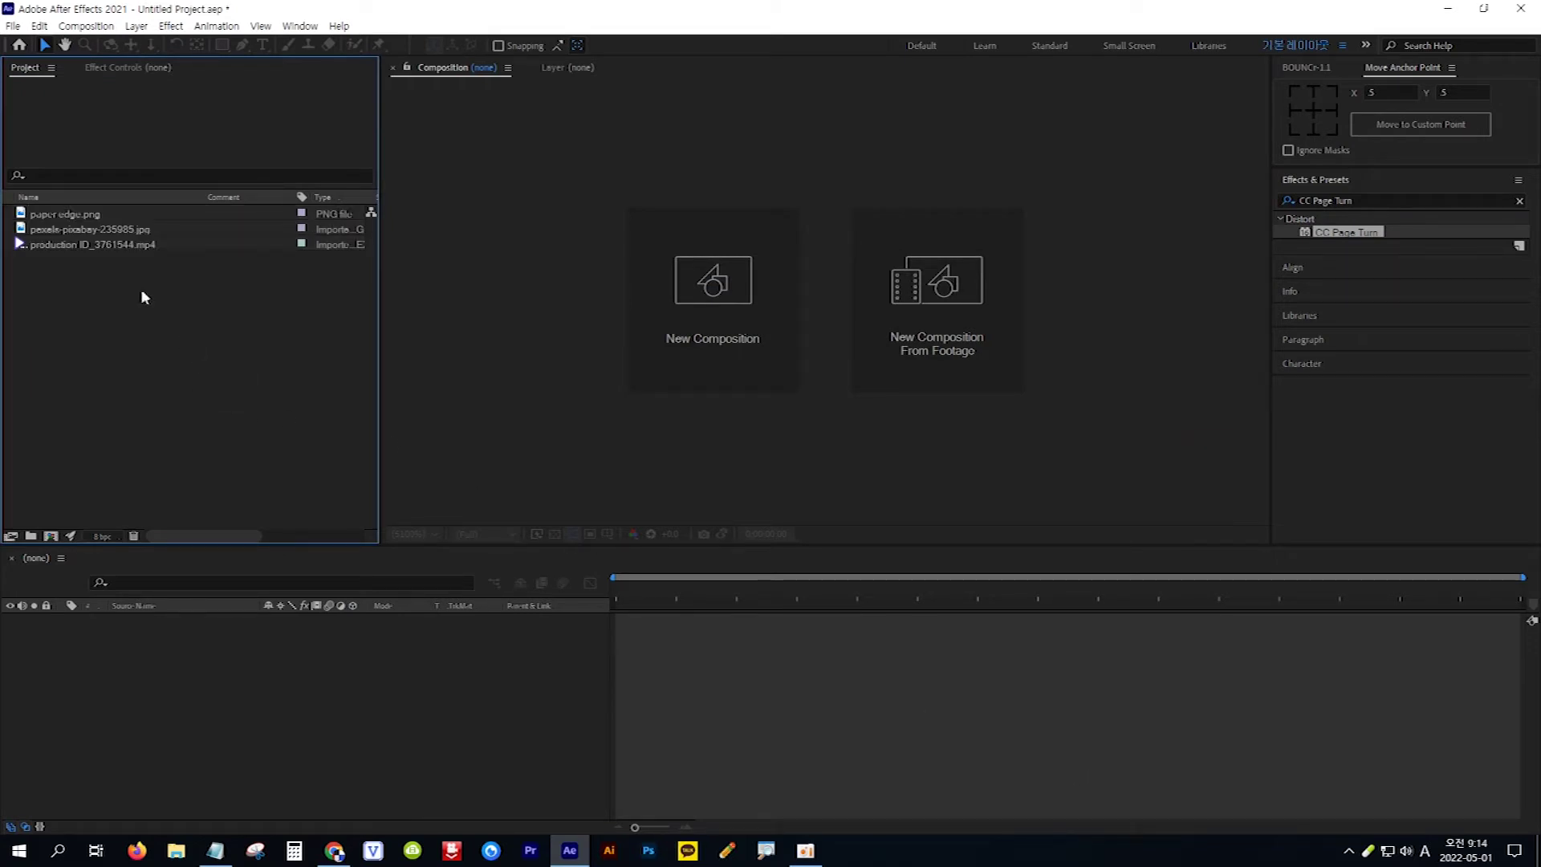
- Create a composition from production ID_3761544.mp4 and add paper edge.png as the layer above the video
{"action": "left_click", "coordinate": [113, 243]}
{"action": "left_click_drag", "start_coordinate": [113, 245], "coordinate": [265, 634]}
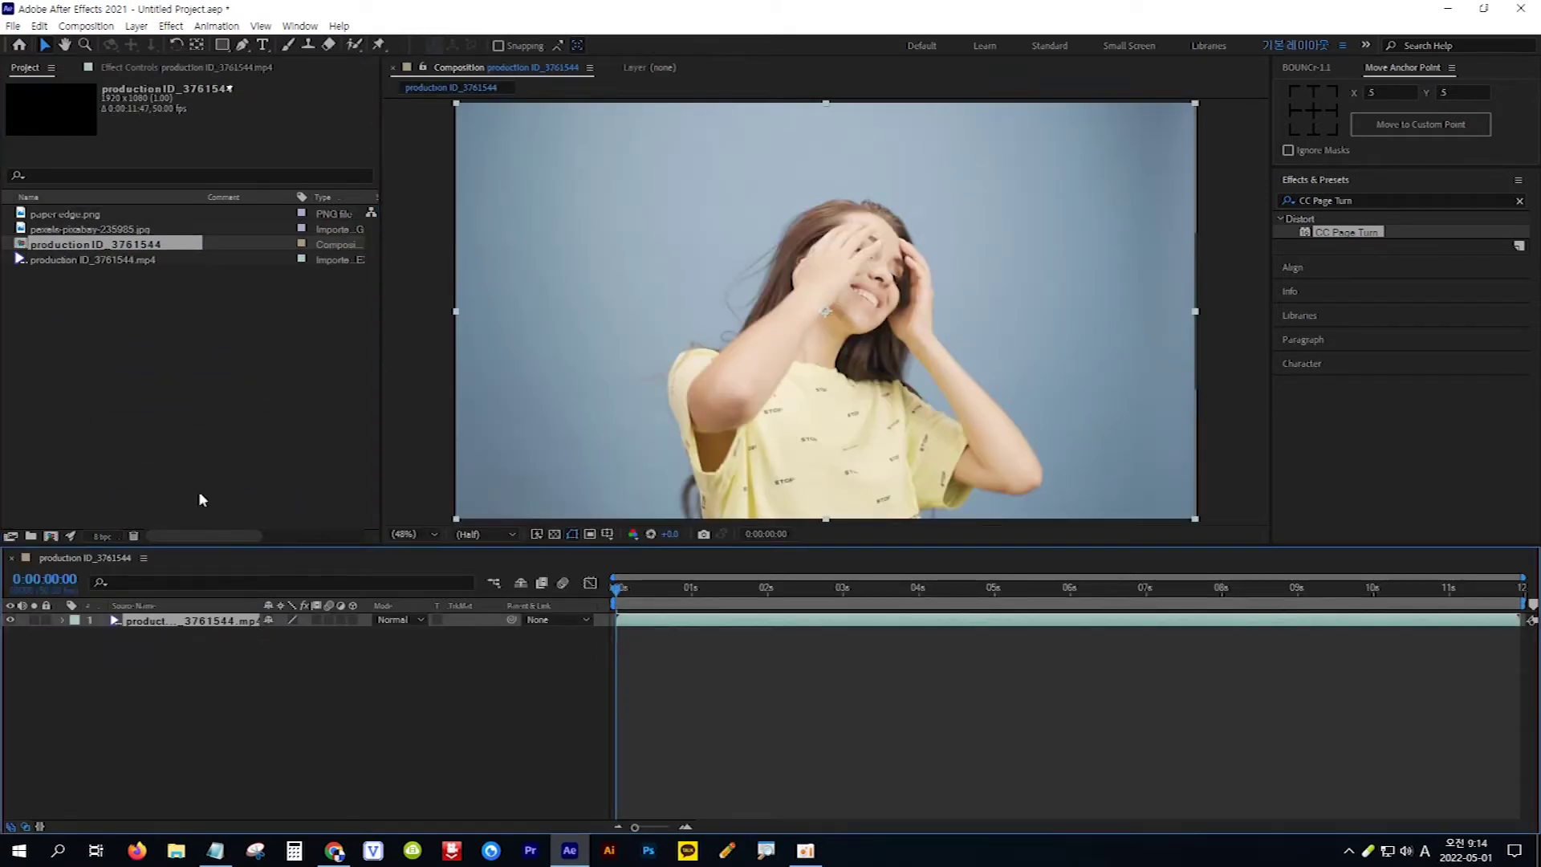
{"action": "left_click_drag", "start_coordinate": [76, 211], "coordinate": [195, 622]}
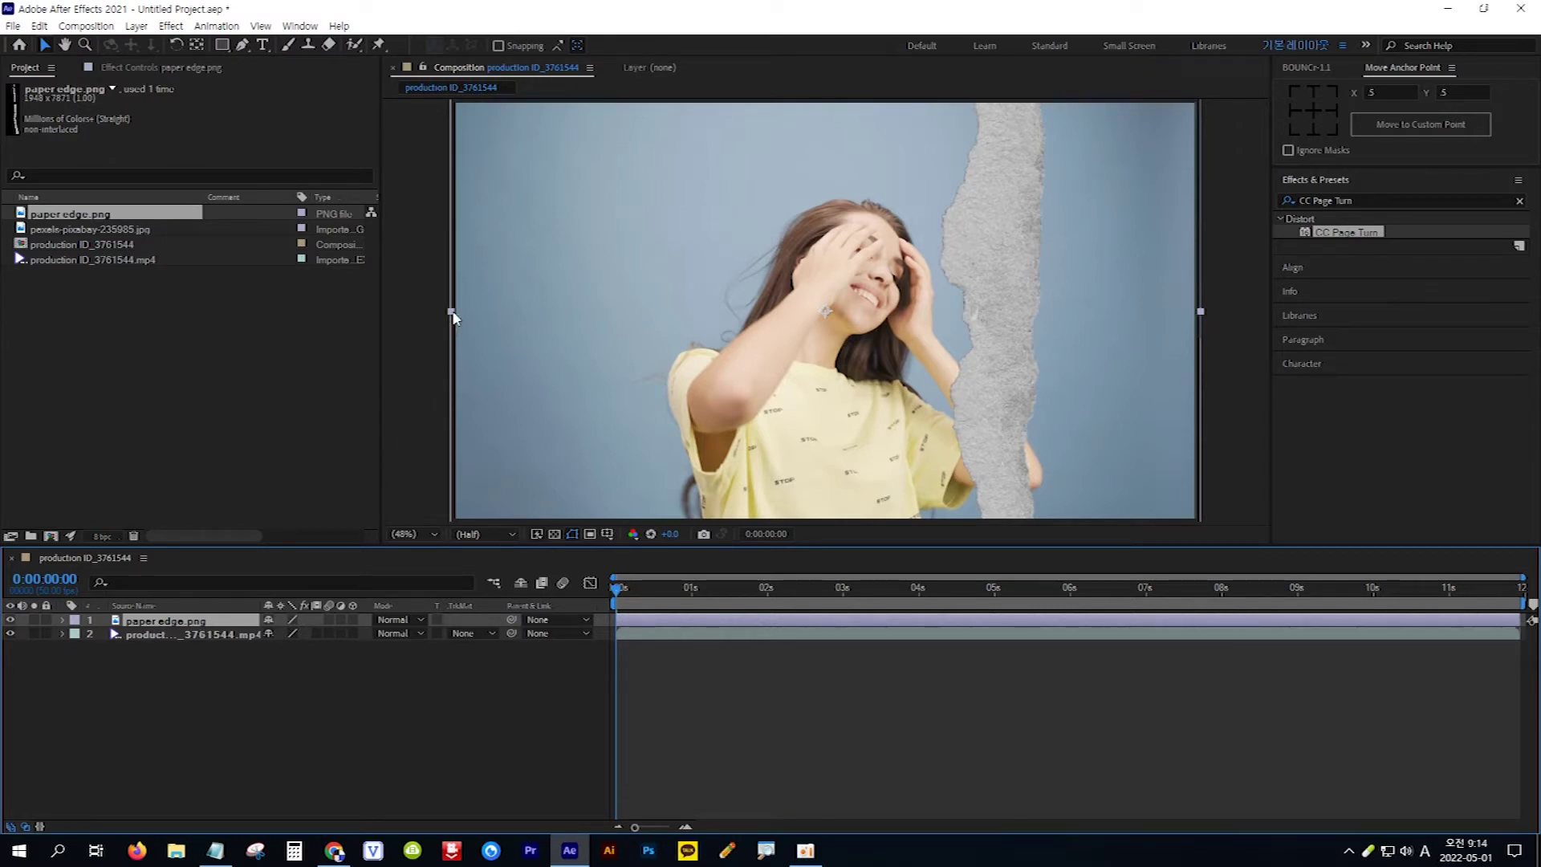
- Shrink the paper edge layer, rotate it into a downward diagonal and move it so the tear crosses the woman's chest
{"action": "left_click_drag", "start_coordinate": [453, 317], "coordinate": [707, 356]}
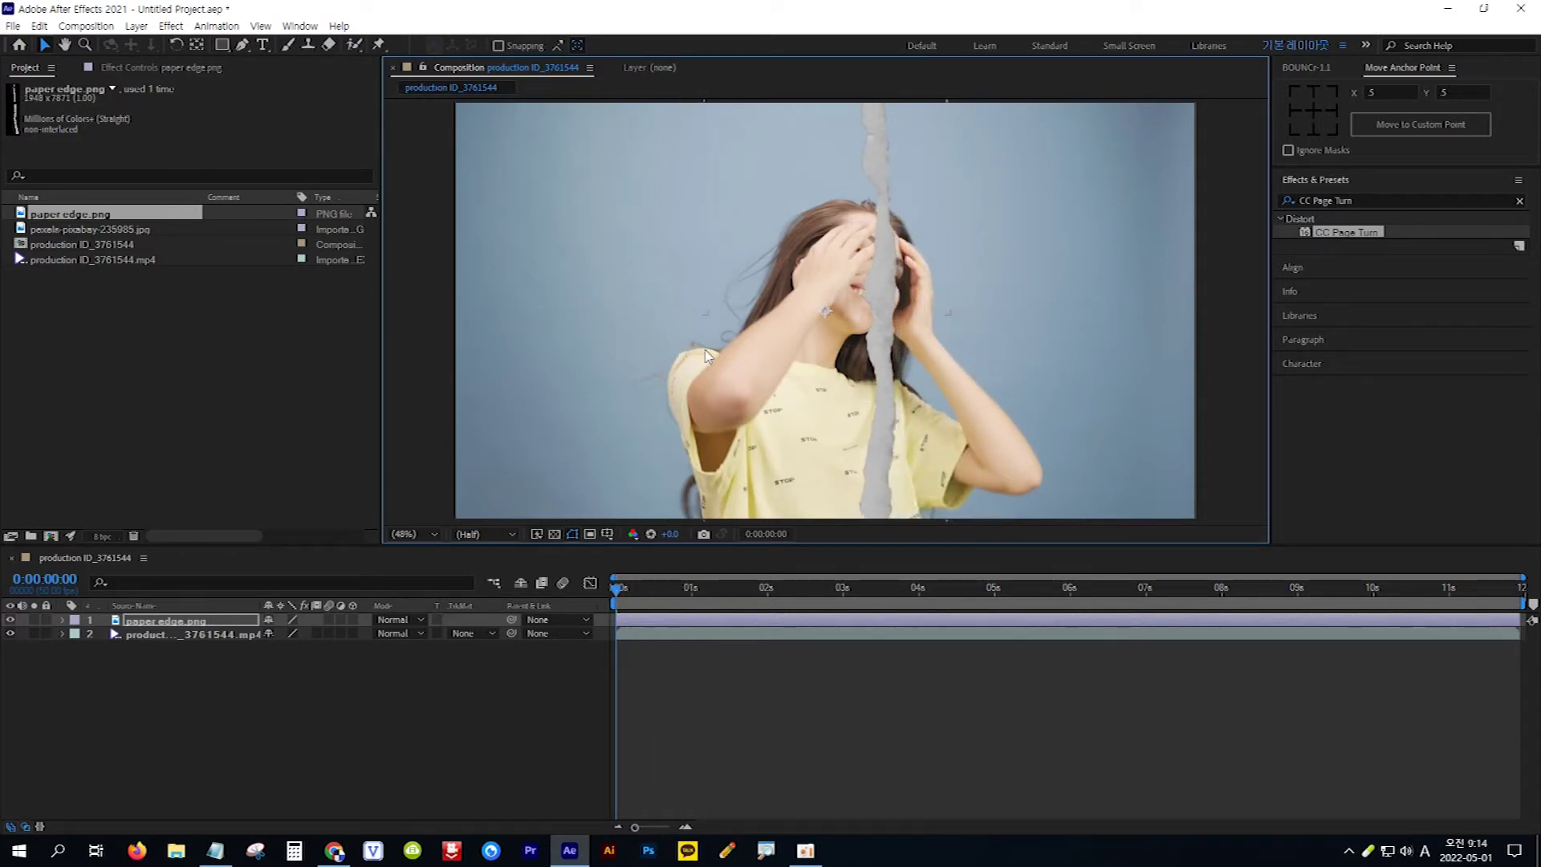
{"action": "left_click", "coordinate": [177, 45]}
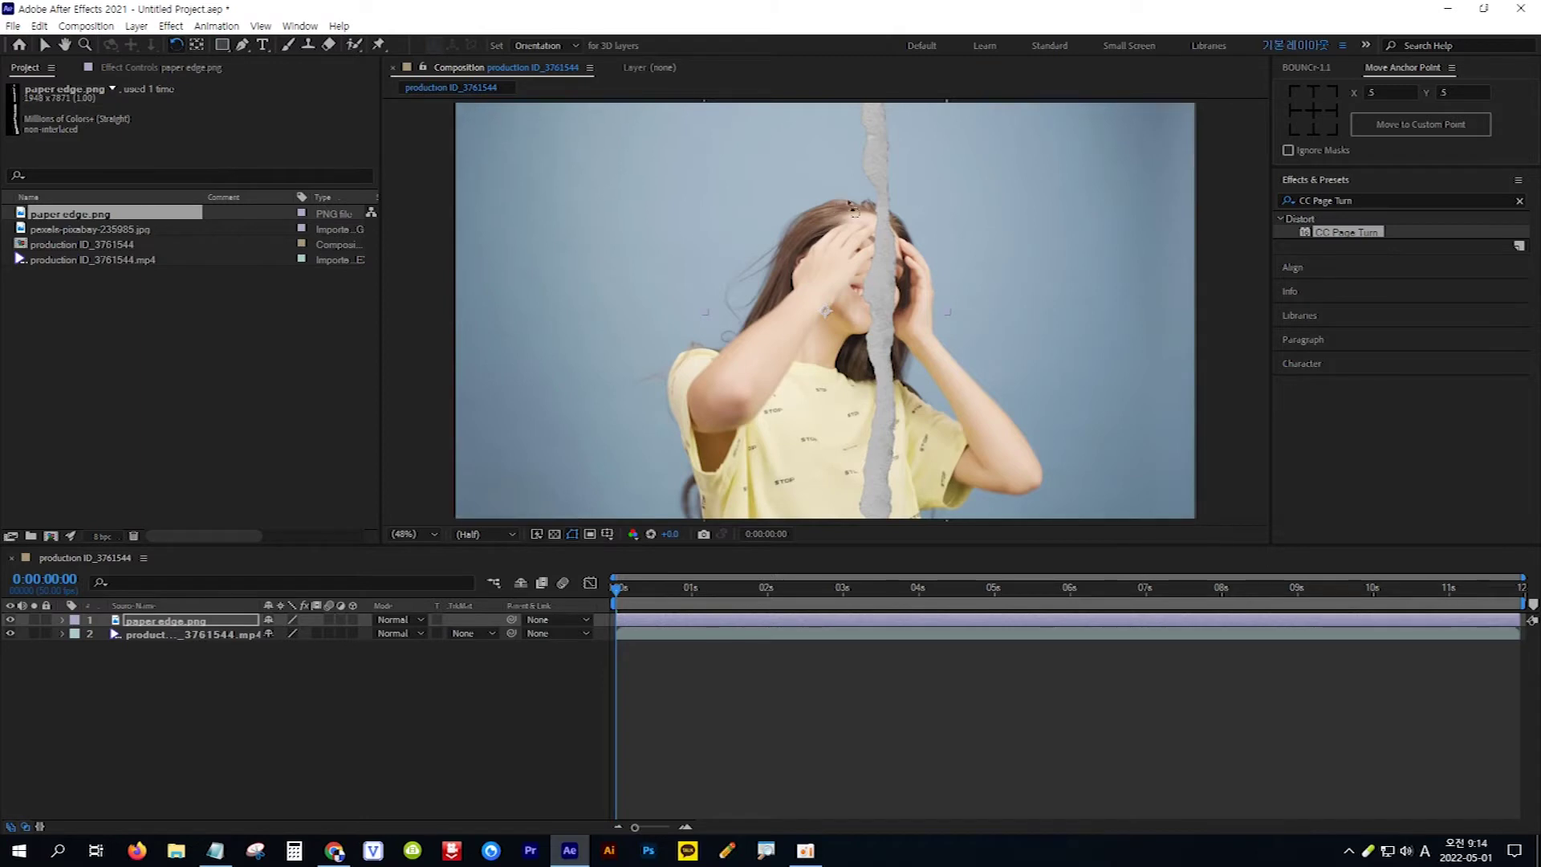
{"action": "left_click_drag", "start_coordinate": [880, 181], "coordinate": [721, 230]}
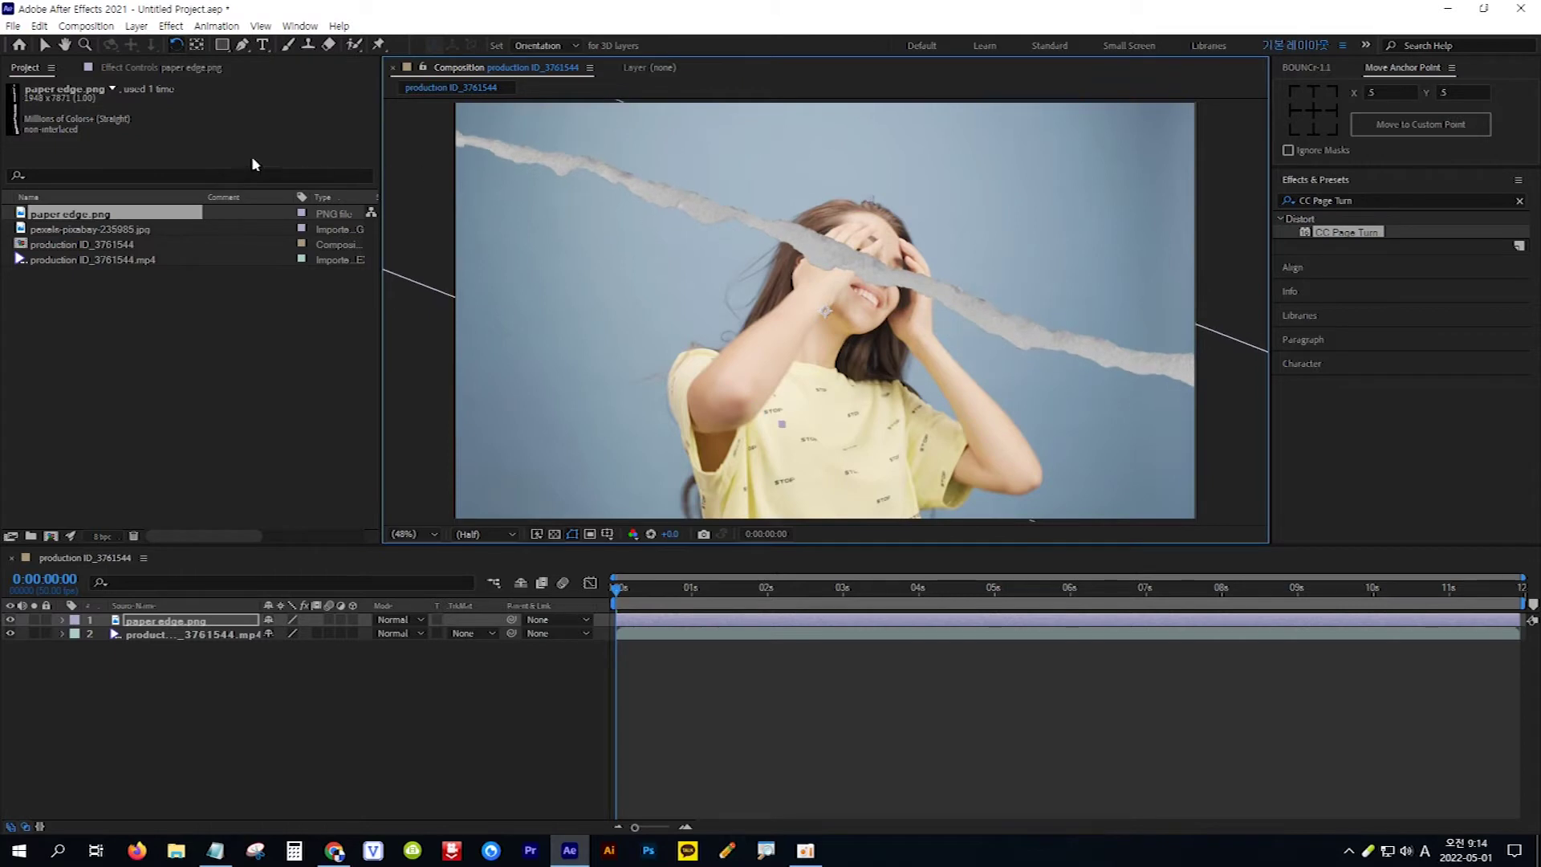
{"action": "left_click", "coordinate": [45, 46]}
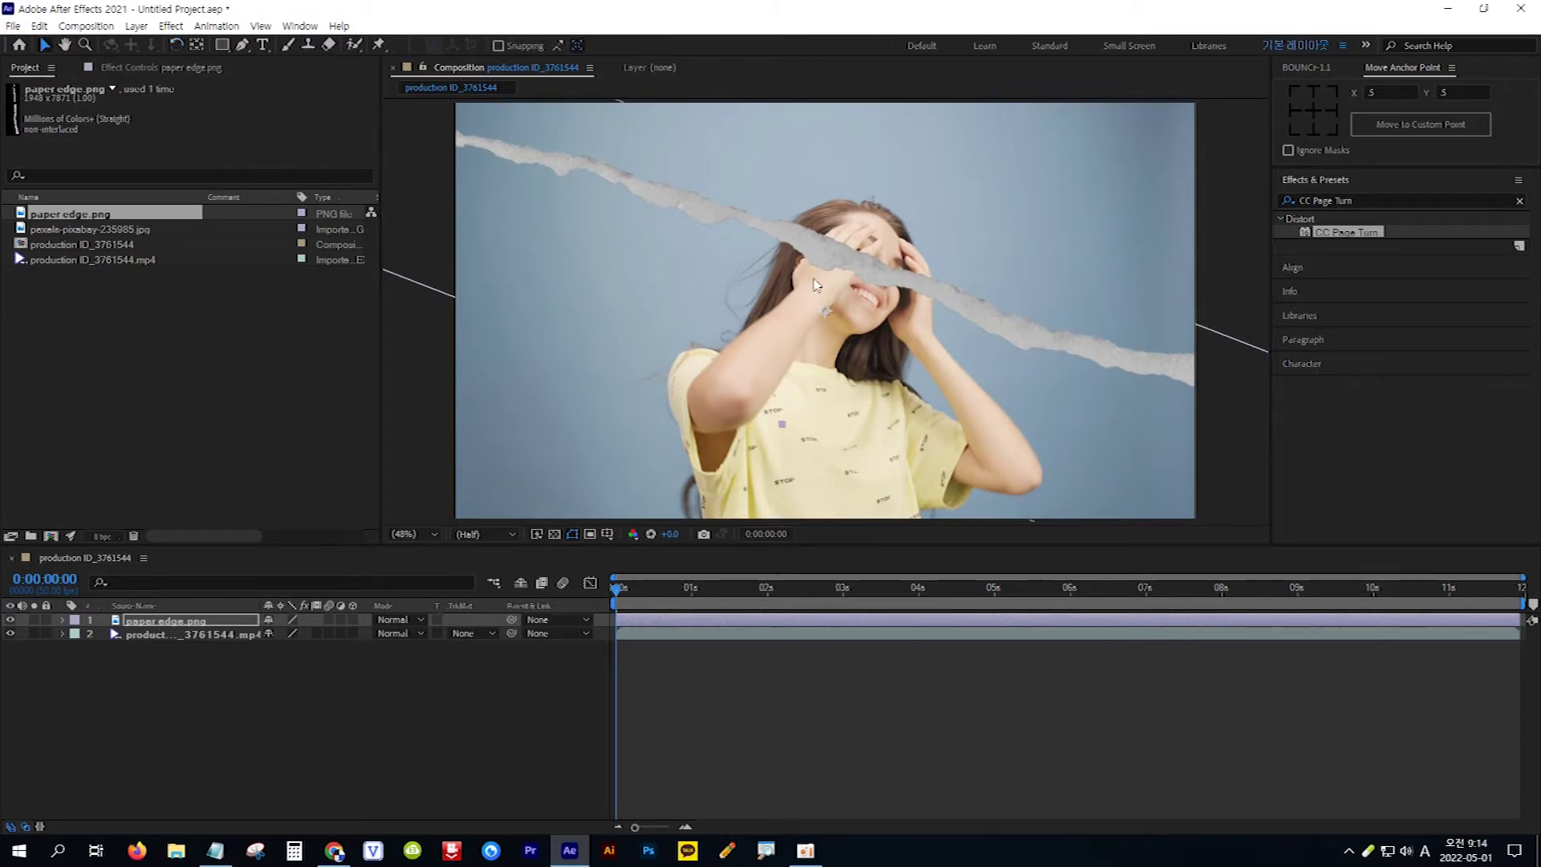
{"action": "left_click_drag", "start_coordinate": [831, 261], "coordinate": [856, 388]}
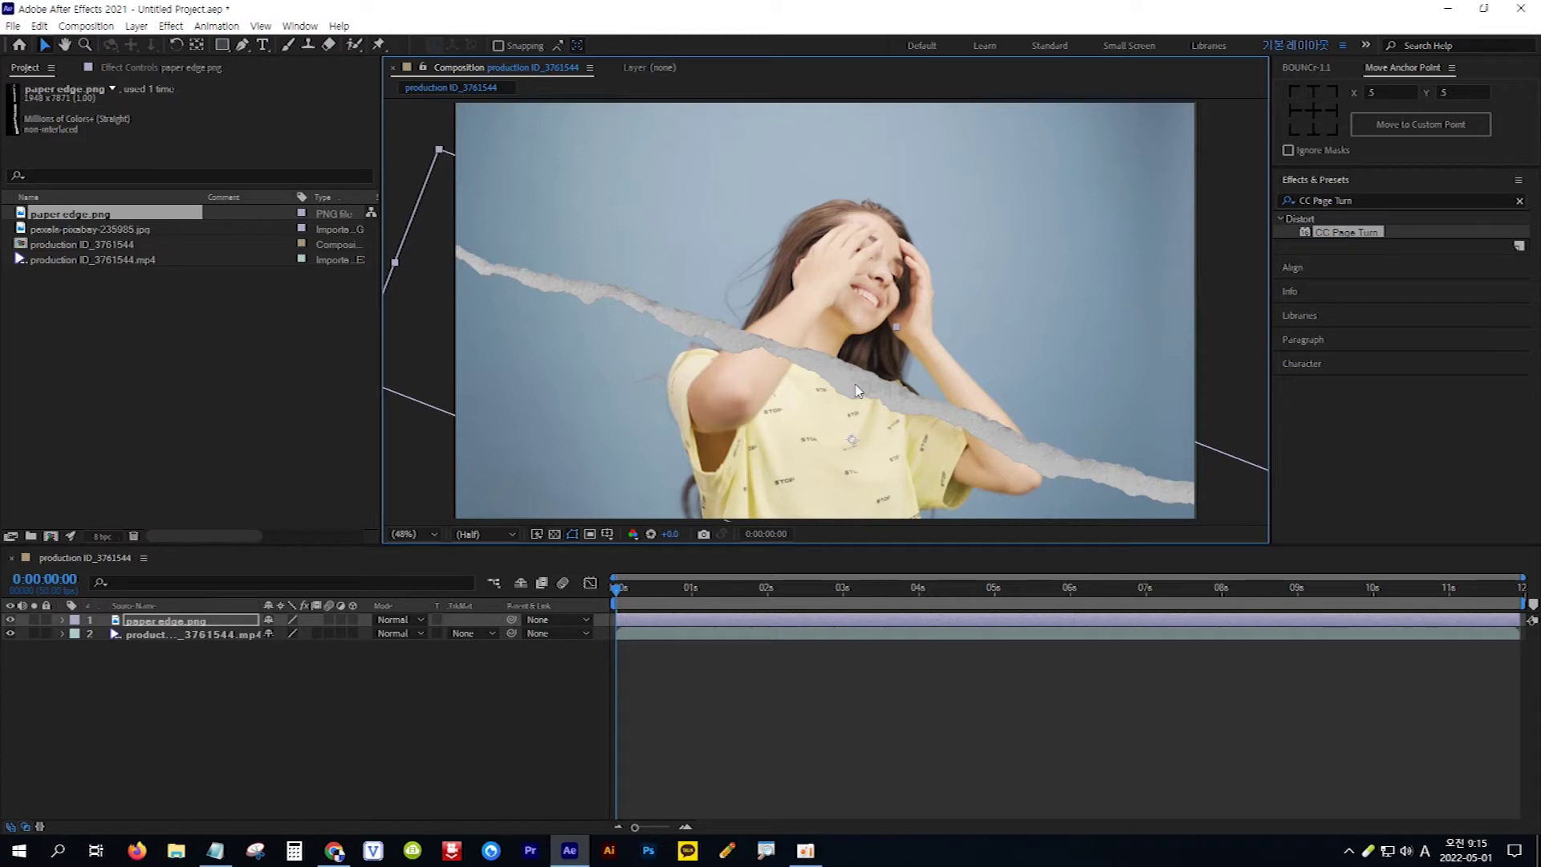
- Draw a closed Pen tool mask on the video layer, following the torn paper edge and enclosing the area below it past the frame
{"action": "left_click", "coordinate": [435, 532]}
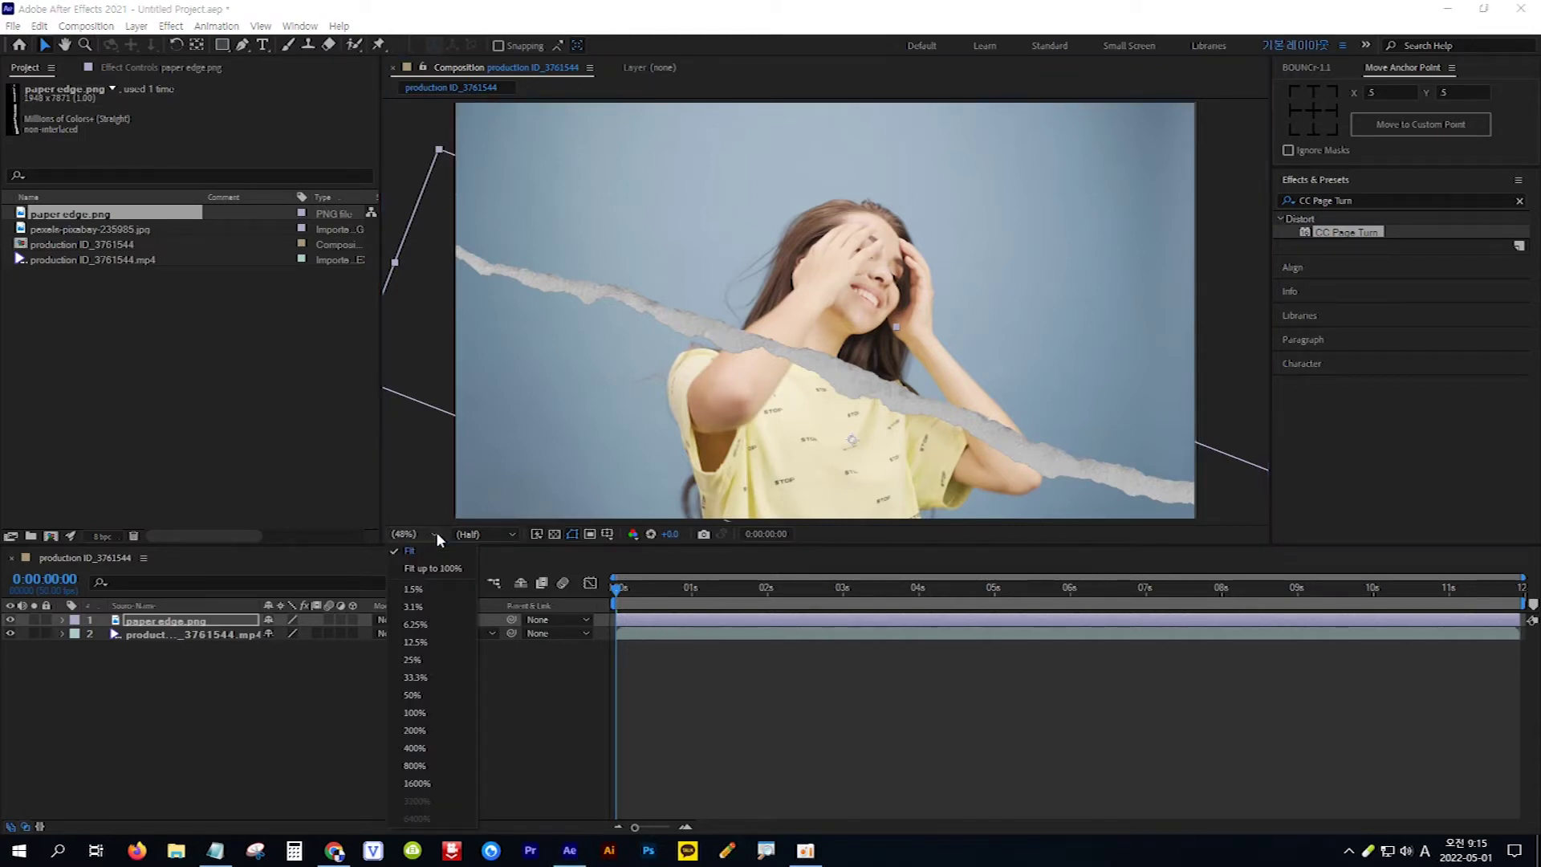
{"action": "left_click", "coordinate": [450, 677]}
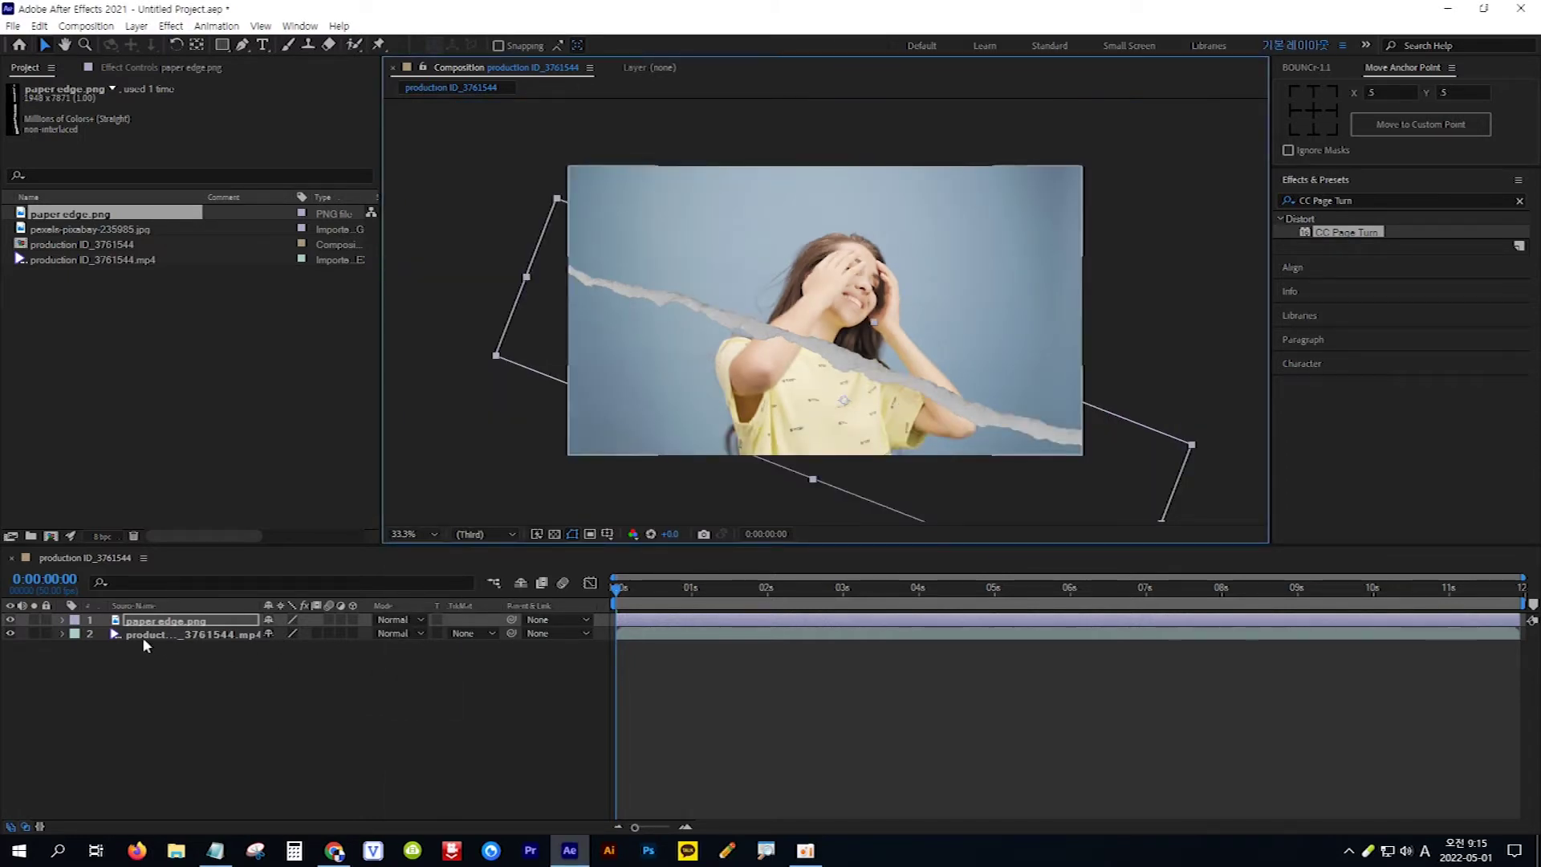
{"action": "left_click", "coordinate": [206, 634]}
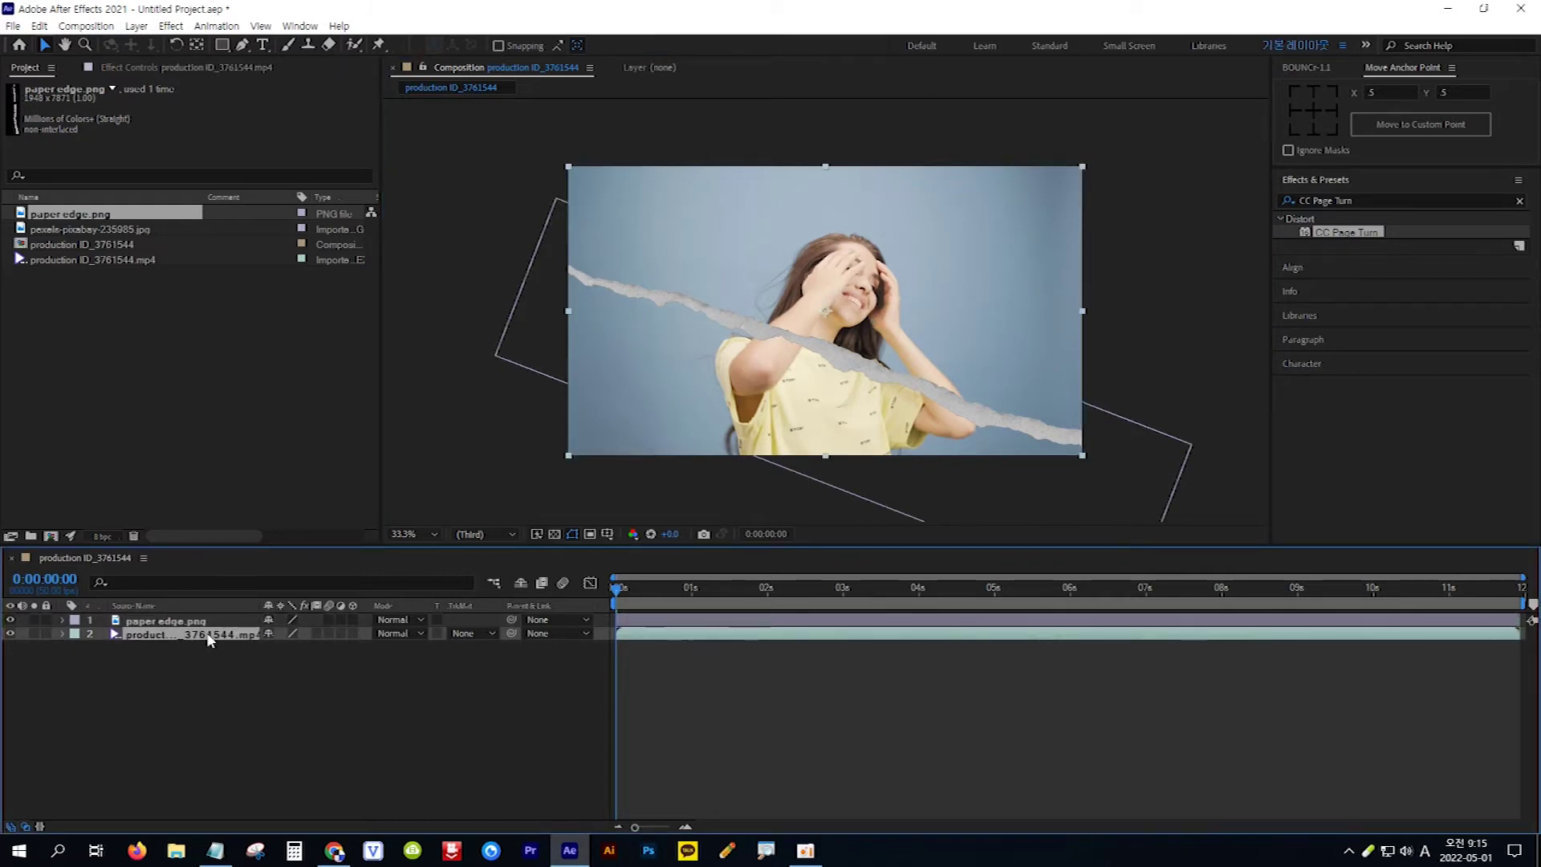
{"action": "left_click", "coordinate": [243, 45]}
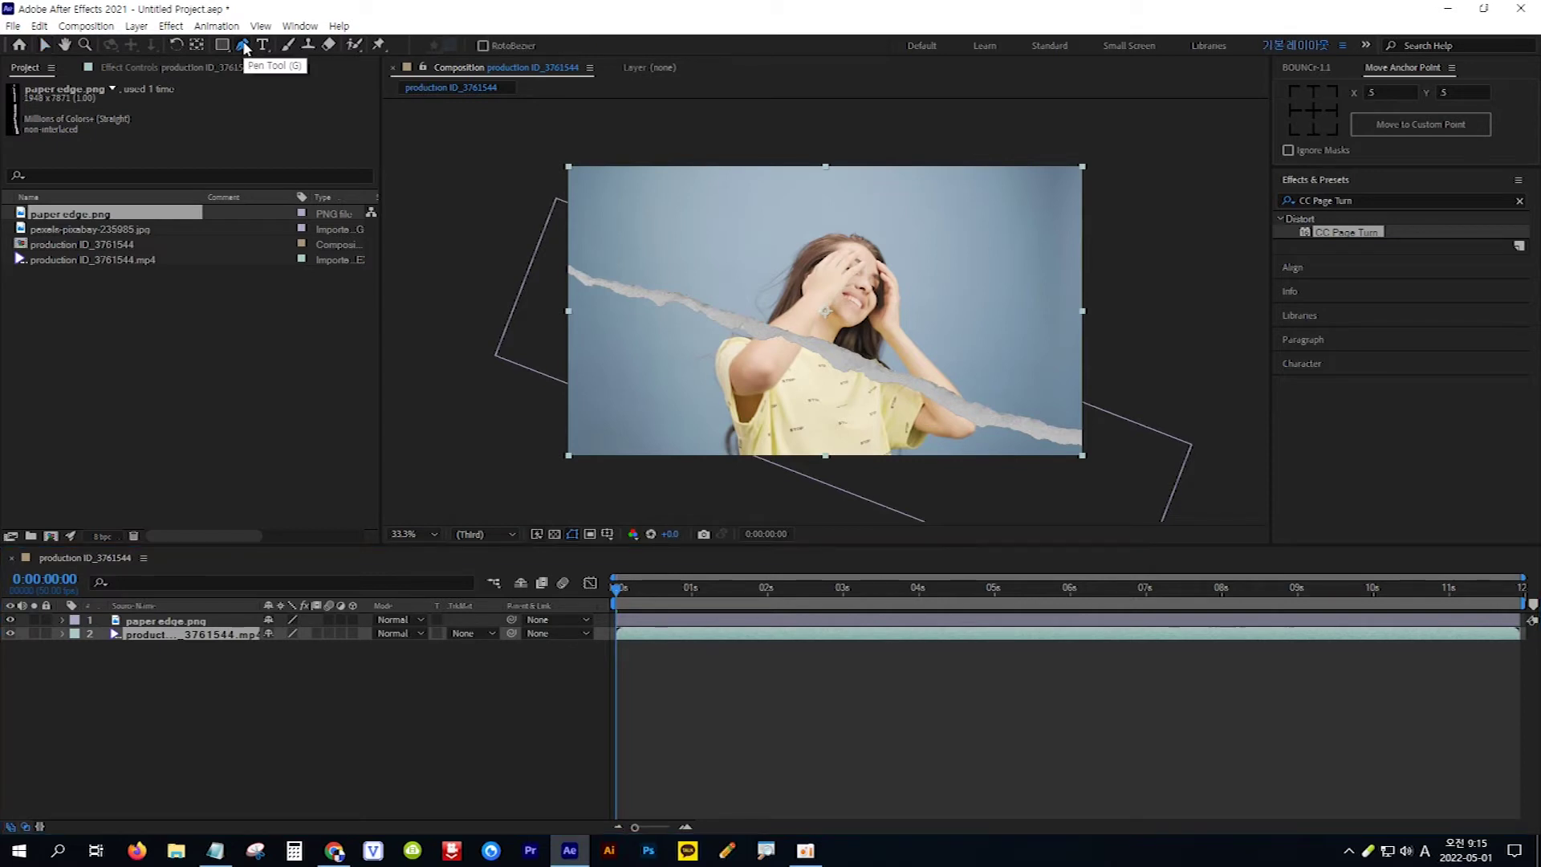
{"action": "left_click", "coordinate": [551, 259]}
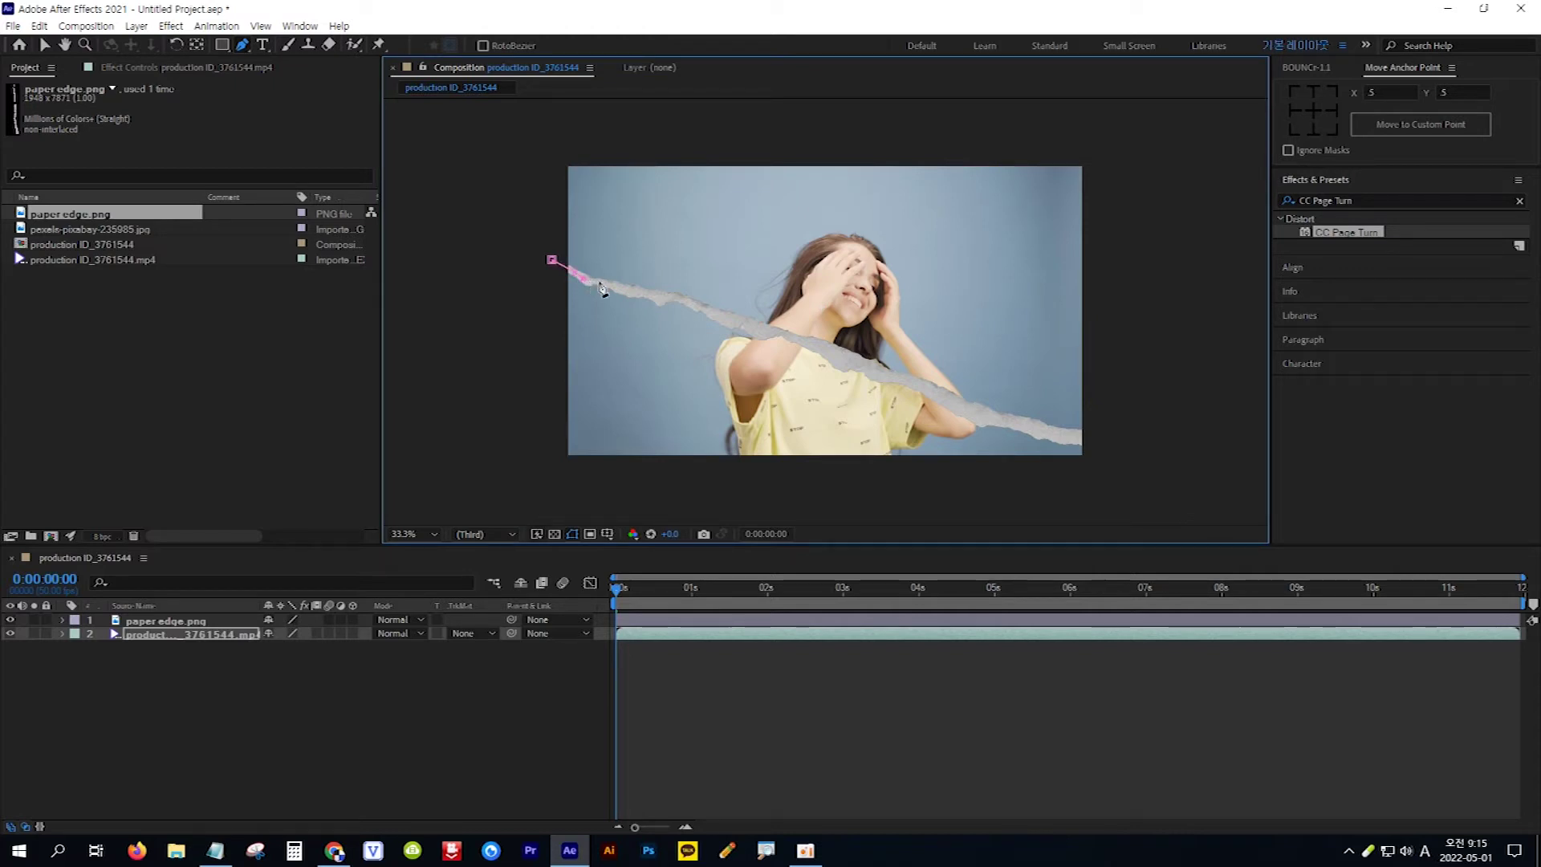
{"action": "left_click", "coordinate": [616, 288]}
{"action": "left_click", "coordinate": [639, 296]}
{"action": "left_click", "coordinate": [670, 300]}
{"action": "left_click", "coordinate": [698, 308]}
{"action": "left_click", "coordinate": [747, 328]}
{"action": "left_click", "coordinate": [768, 332]}
{"action": "left_click", "coordinate": [795, 341]}
{"action": "left_click", "coordinate": [822, 347]}
{"action": "left_click", "coordinate": [844, 358]}
{"action": "left_click", "coordinate": [873, 369]}
{"action": "left_click", "coordinate": [898, 378]}
{"action": "left_click", "coordinate": [919, 383]}
{"action": "left_click", "coordinate": [954, 400]}
{"action": "left_click", "coordinate": [979, 412]}
{"action": "left_click", "coordinate": [1003, 420]}
{"action": "left_click", "coordinate": [1024, 426]}
{"action": "left_click", "coordinate": [1041, 432]}
{"action": "left_click", "coordinate": [1096, 439]}
{"action": "left_click", "coordinate": [1098, 472]}
{"action": "left_click", "coordinate": [554, 473]}
{"action": "left_click", "coordinate": [552, 260]}
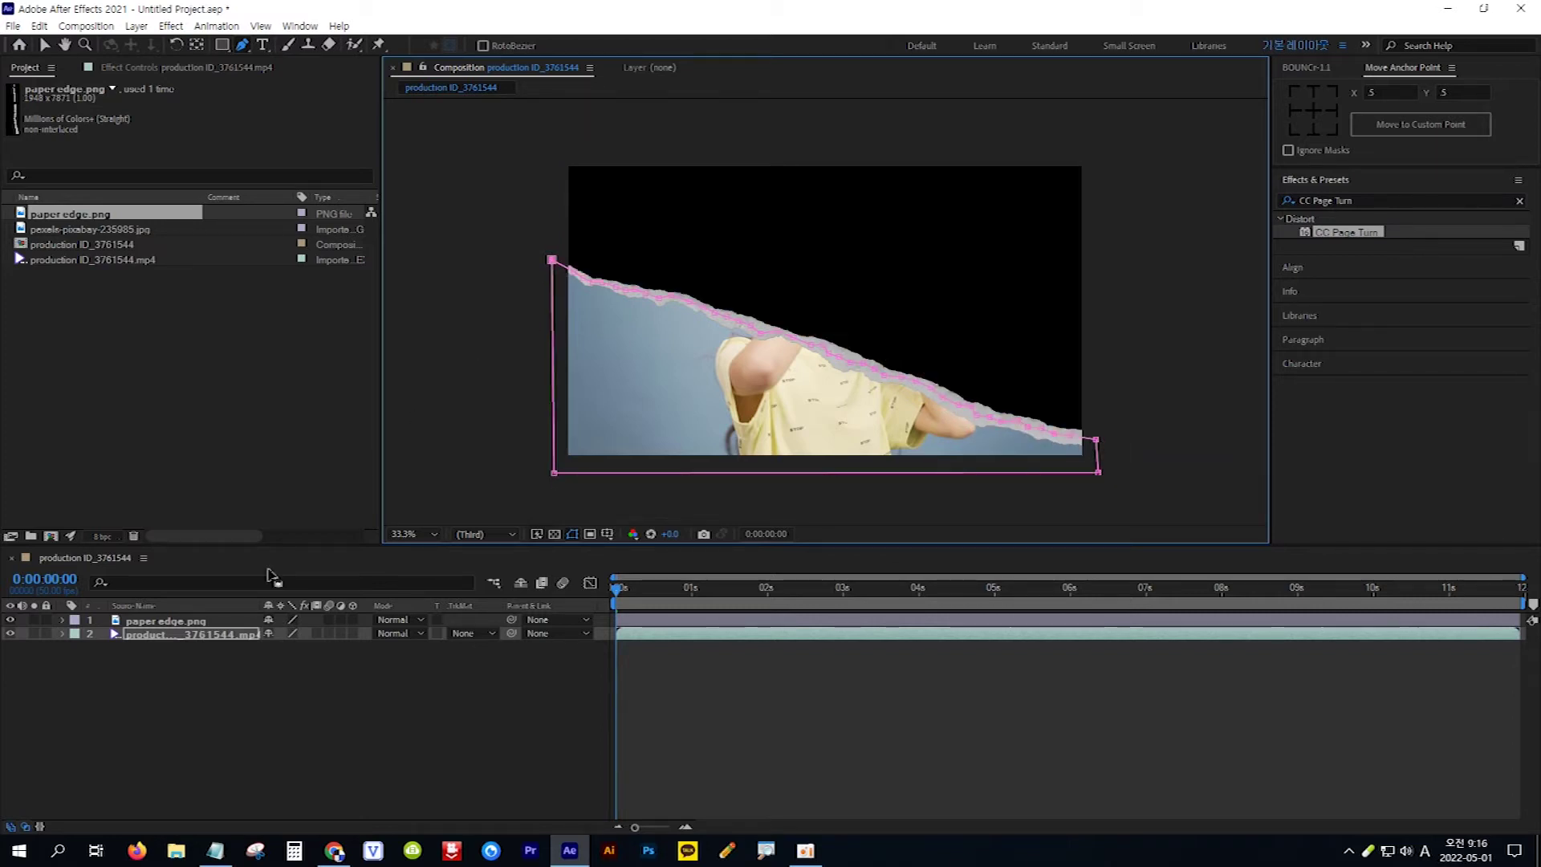
- Duplicate the masked video layer and invert Mask 1 on the upper copy
{"action": "left_click", "coordinate": [224, 634]}
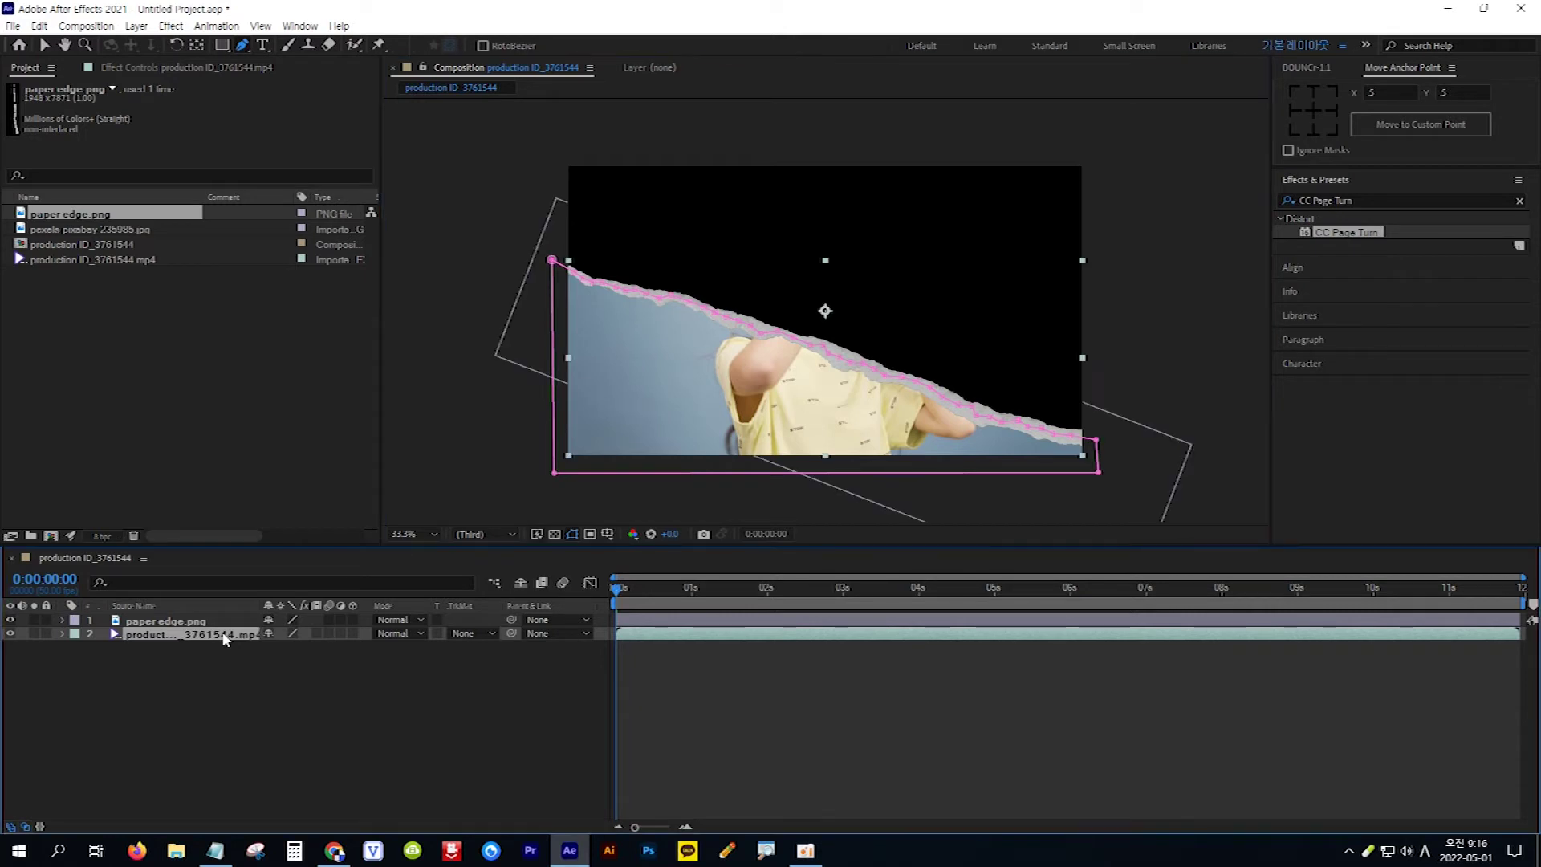
{"action": "key", "text": "ctrl+d"}
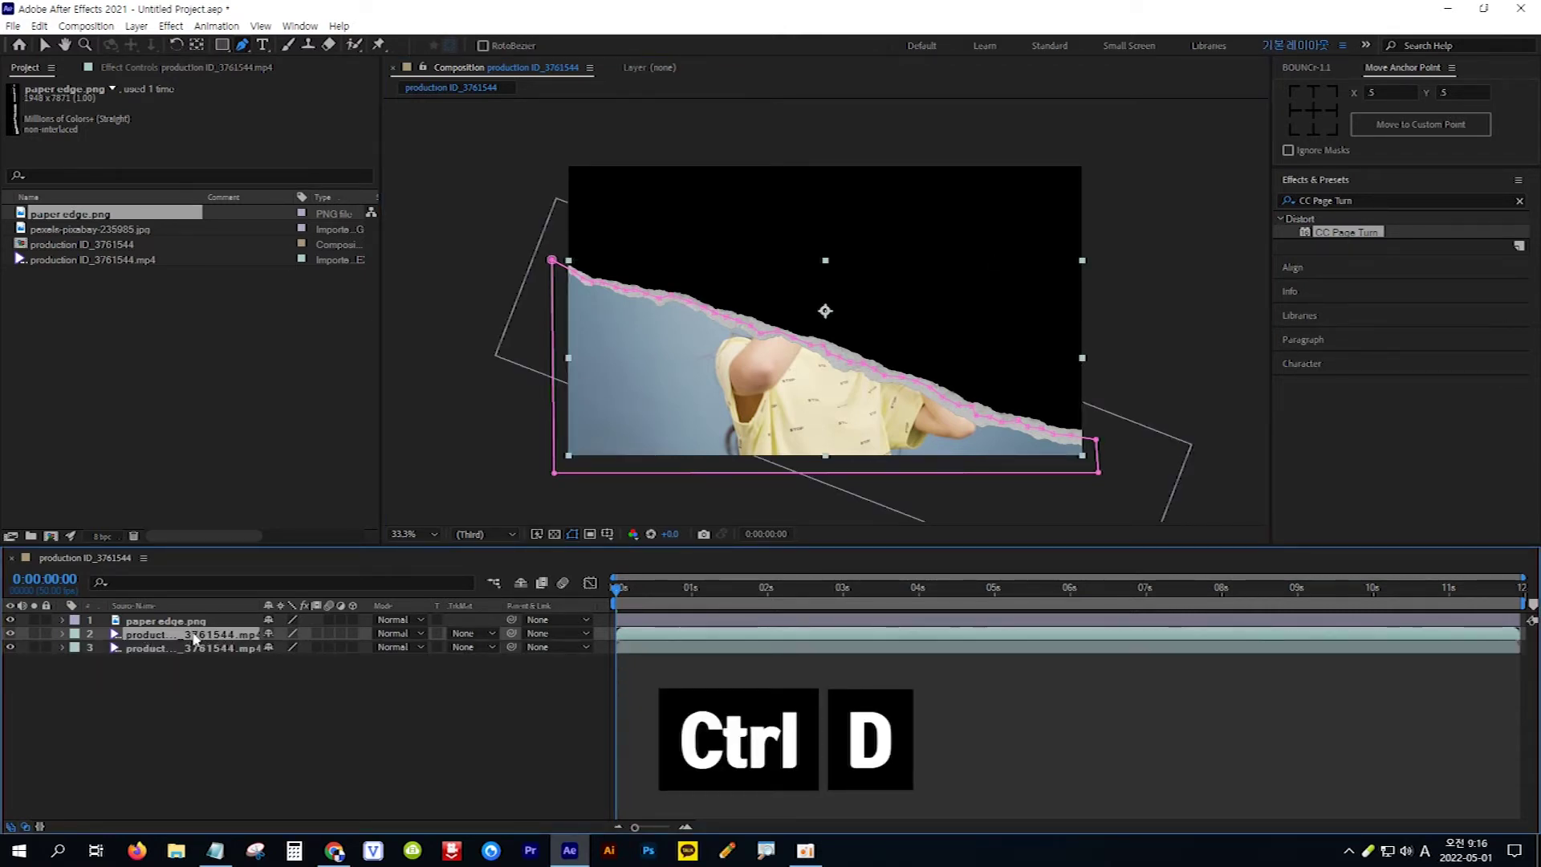
{"action": "key", "text": "m"}
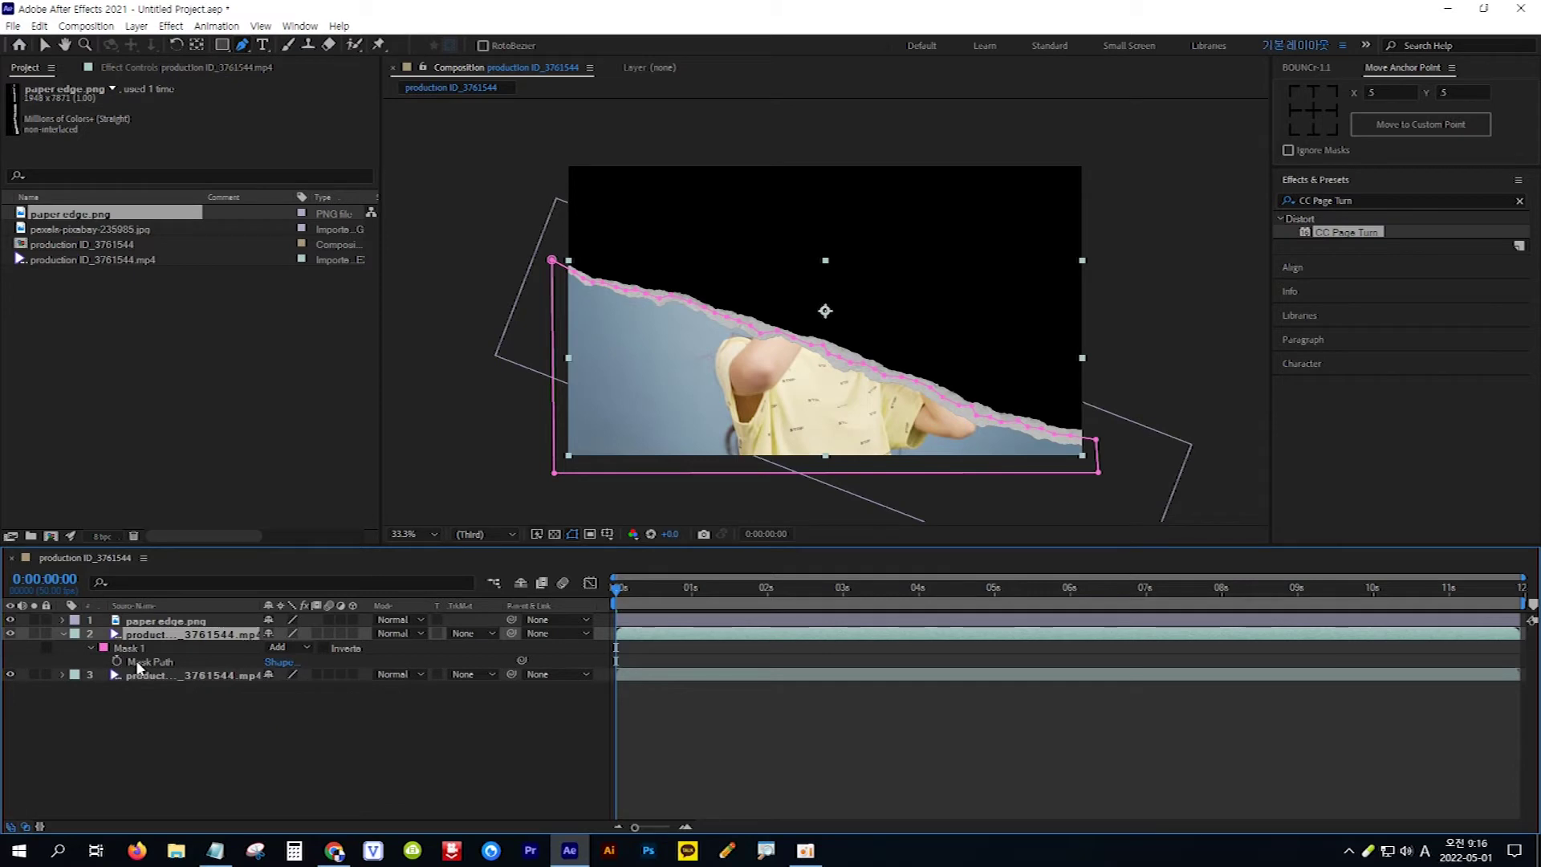
{"action": "left_click", "coordinate": [324, 648]}
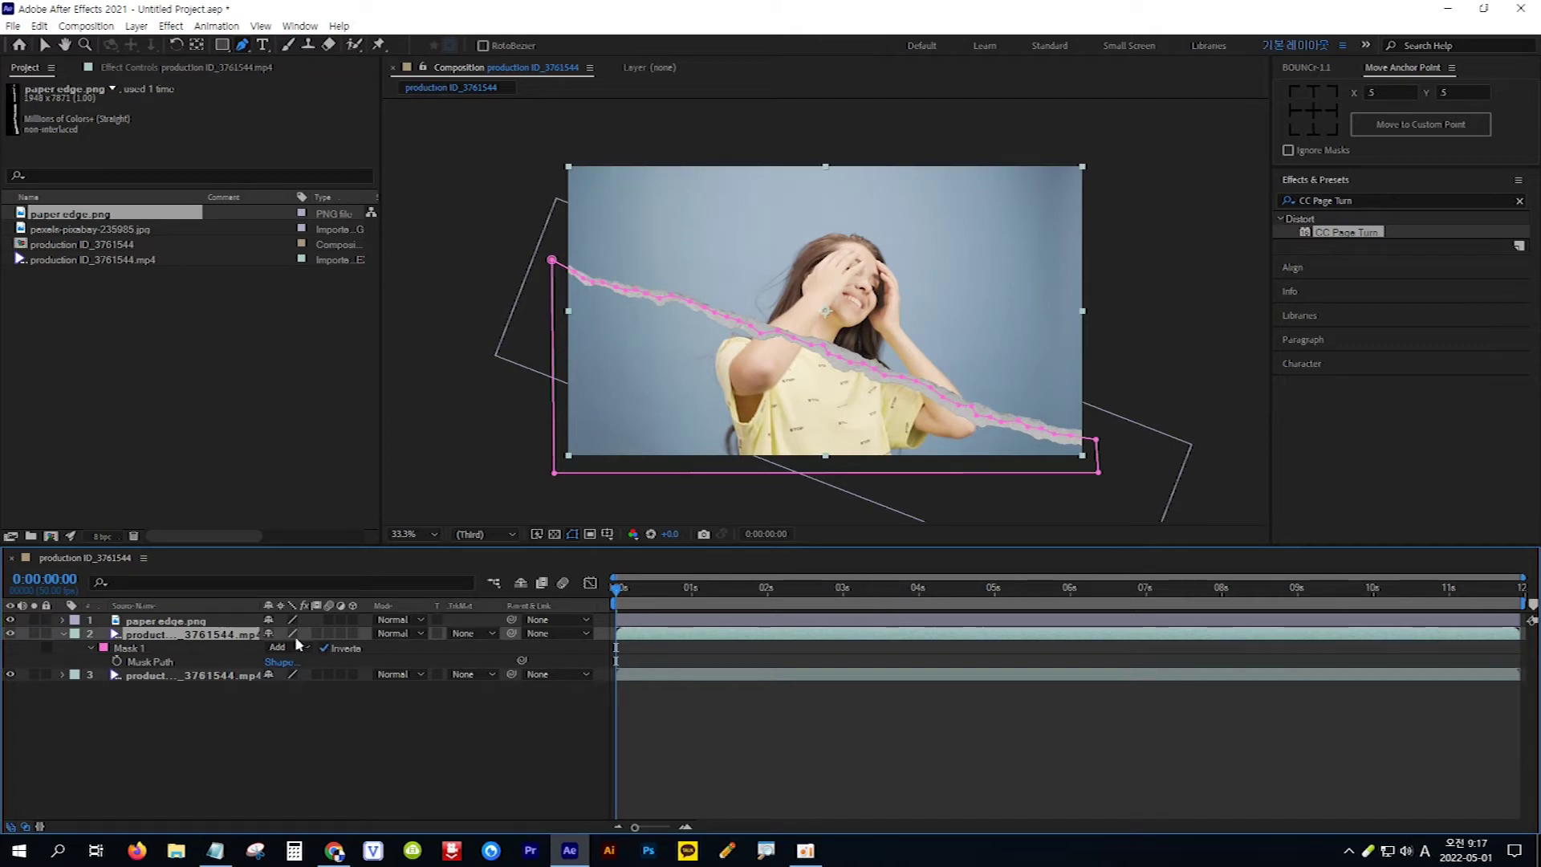
- Pre-compose the video layer with the inverted mask as 위쪽, moving all attributes into the new composition
{"action": "right_click", "coordinate": [187, 638]}
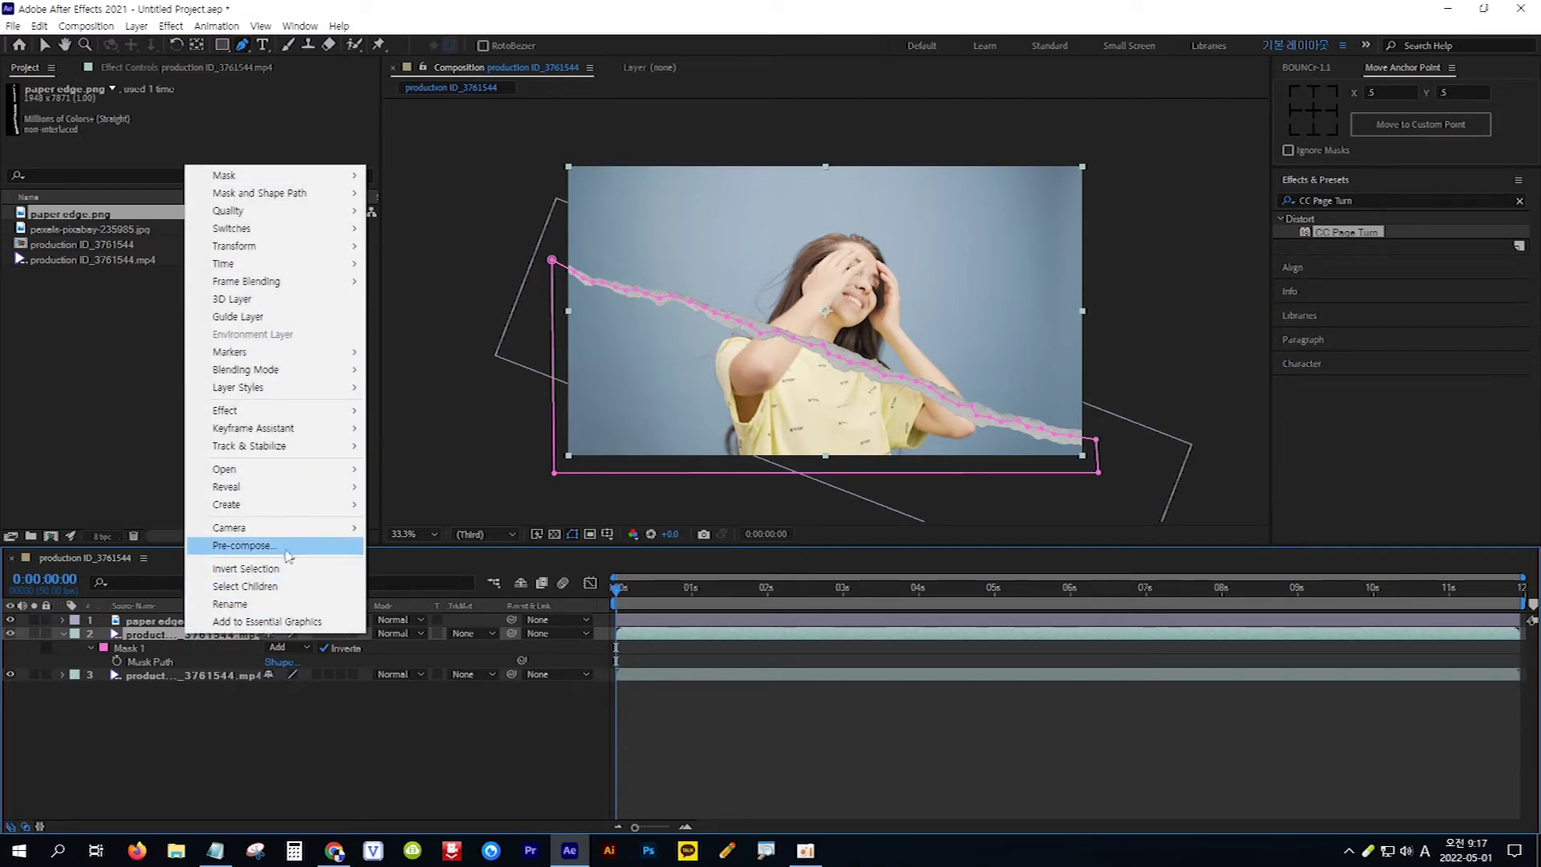
{"action": "left_click", "coordinate": [241, 546]}
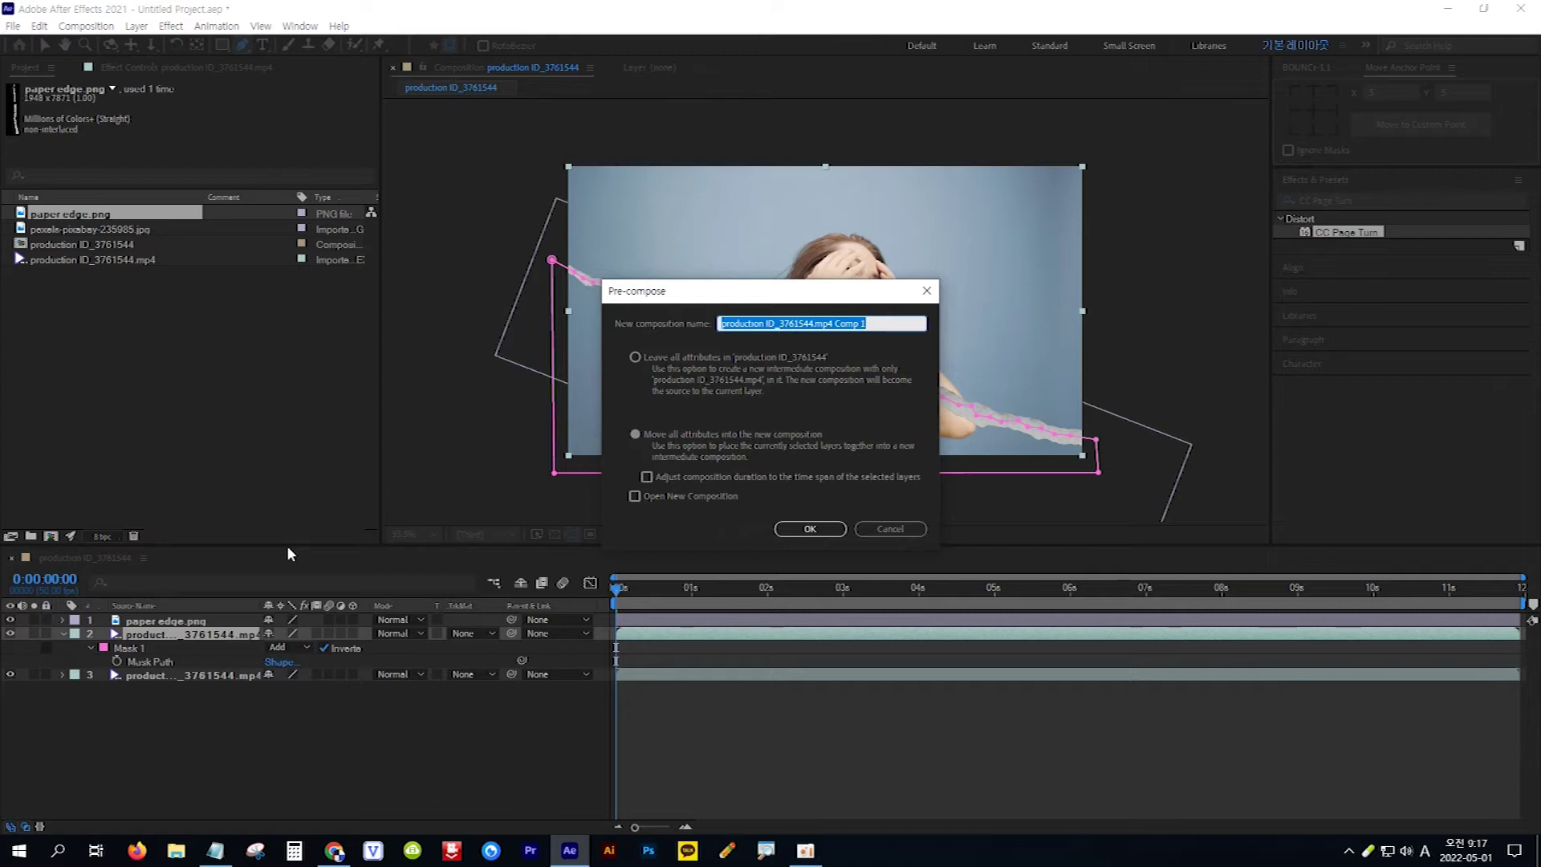
{"action": "type", "text": "위쪽"}
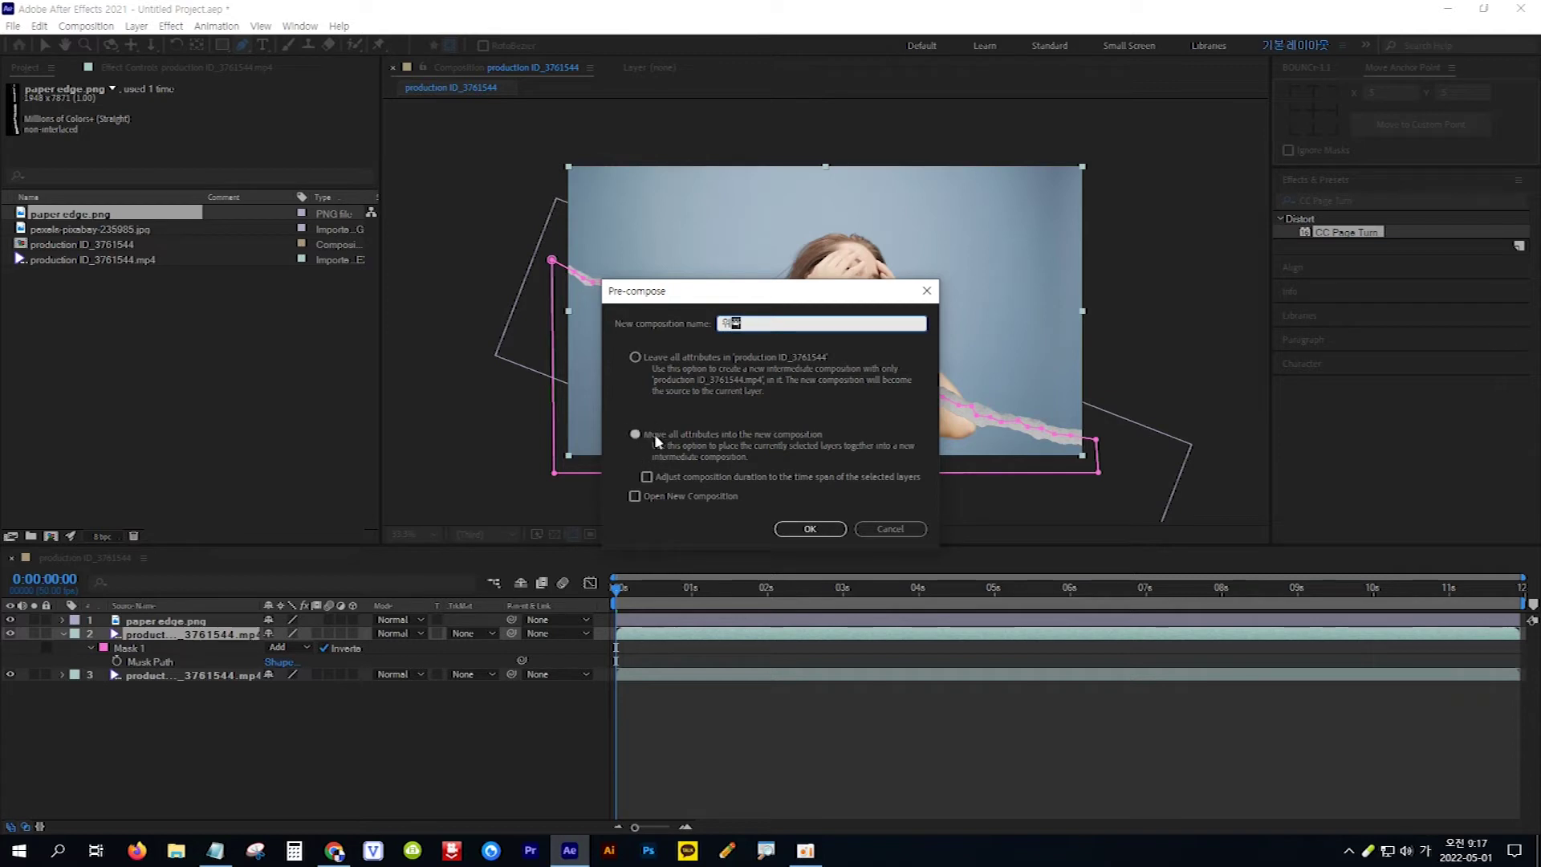
{"action": "left_click", "coordinate": [778, 530]}
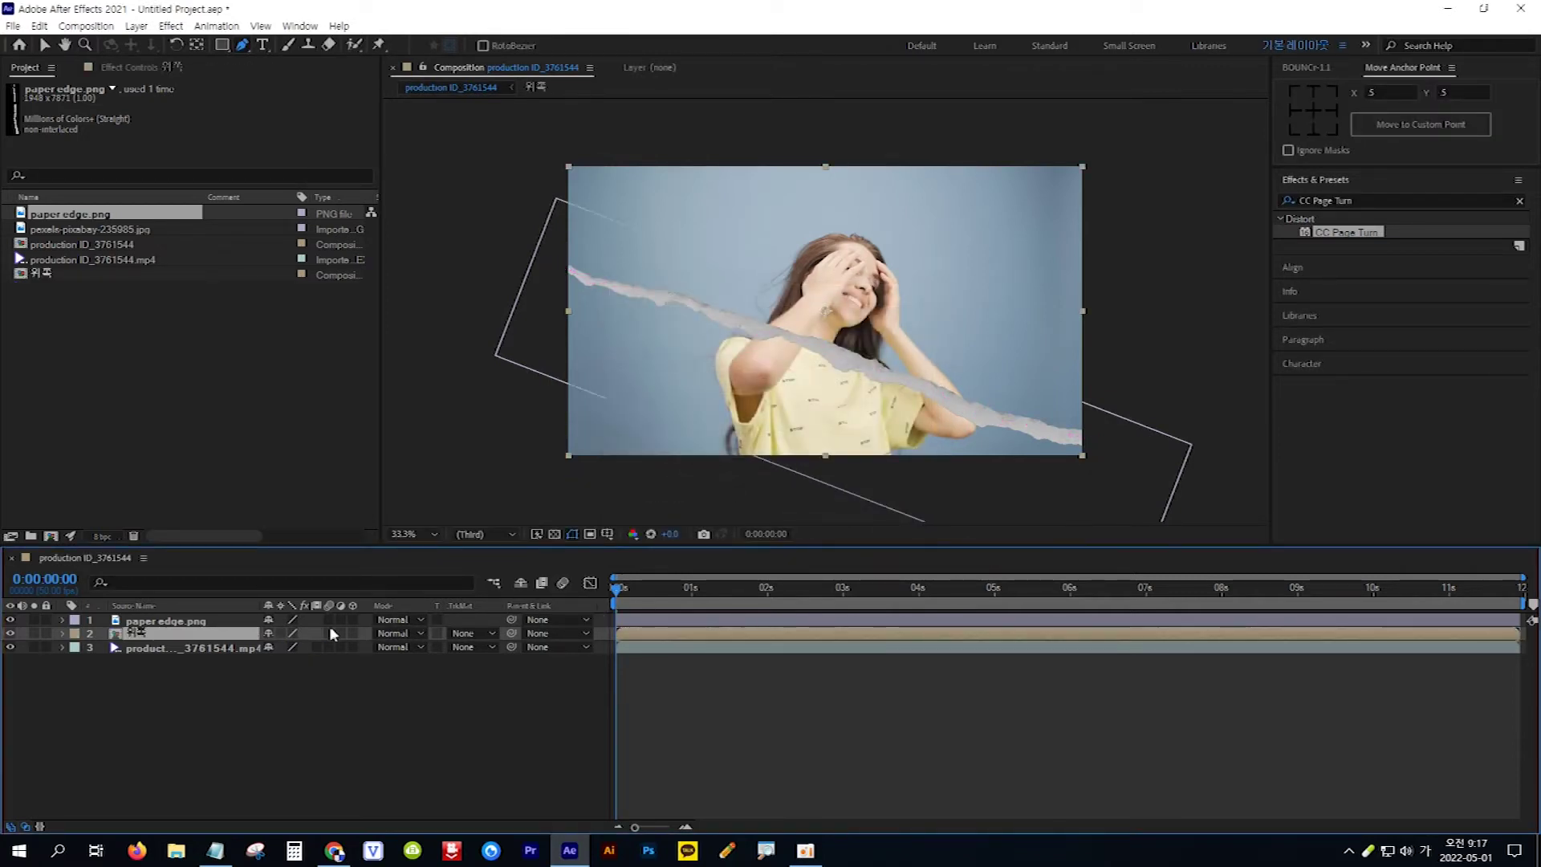
- Pre-compose the remaining masked video layer as 아래쪽 with all attributes moved, and place paper edge.png beneath both pre-comps
{"action": "right_click", "coordinate": [170, 647]}
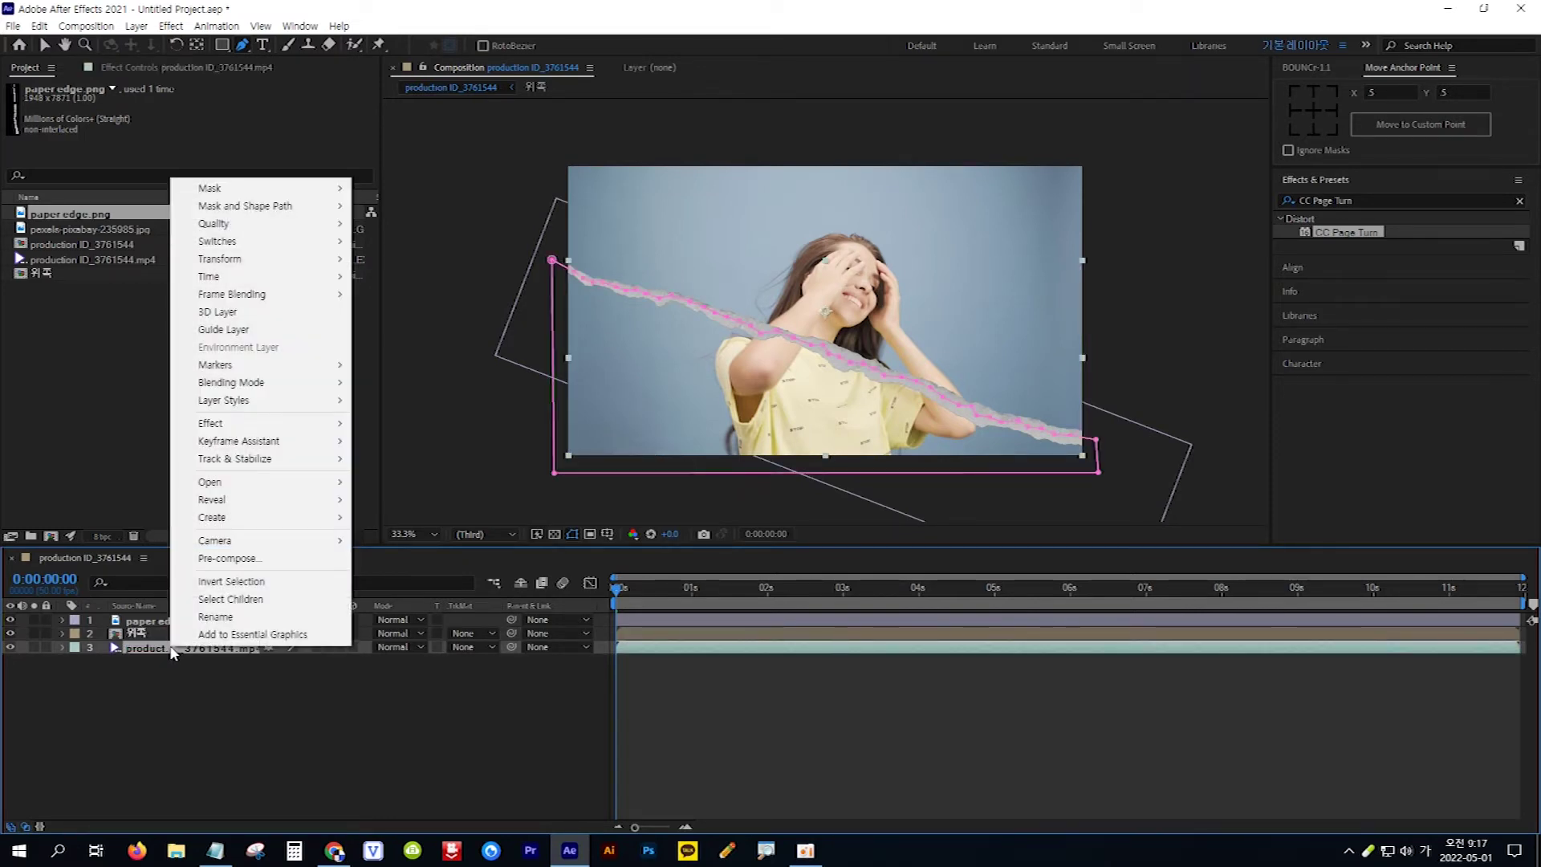
{"action": "left_click", "coordinate": [282, 558]}
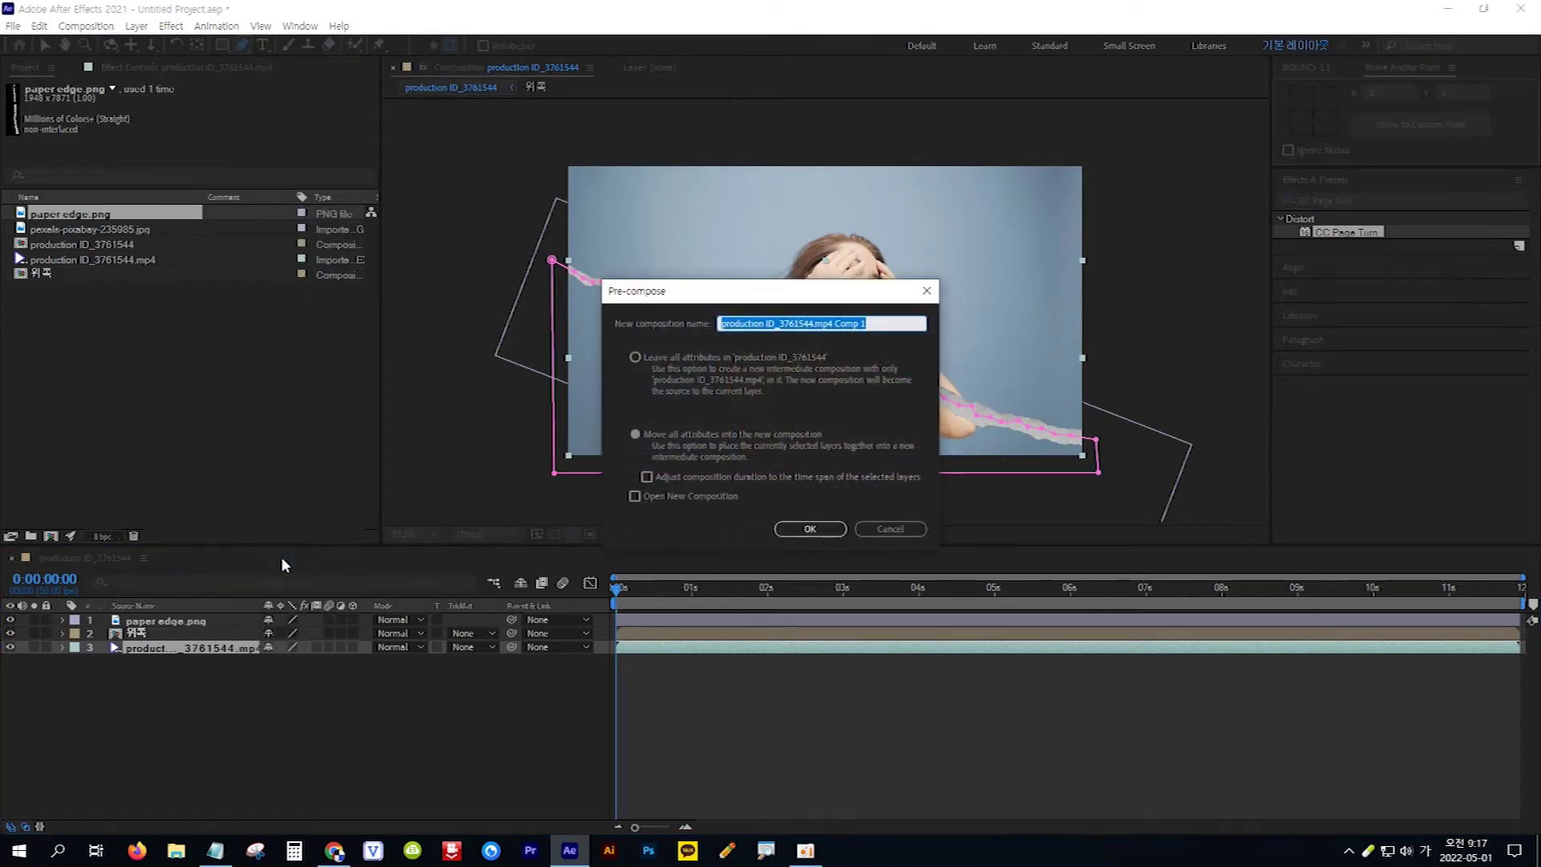
{"action": "type", "text": "아래ㅉ"}
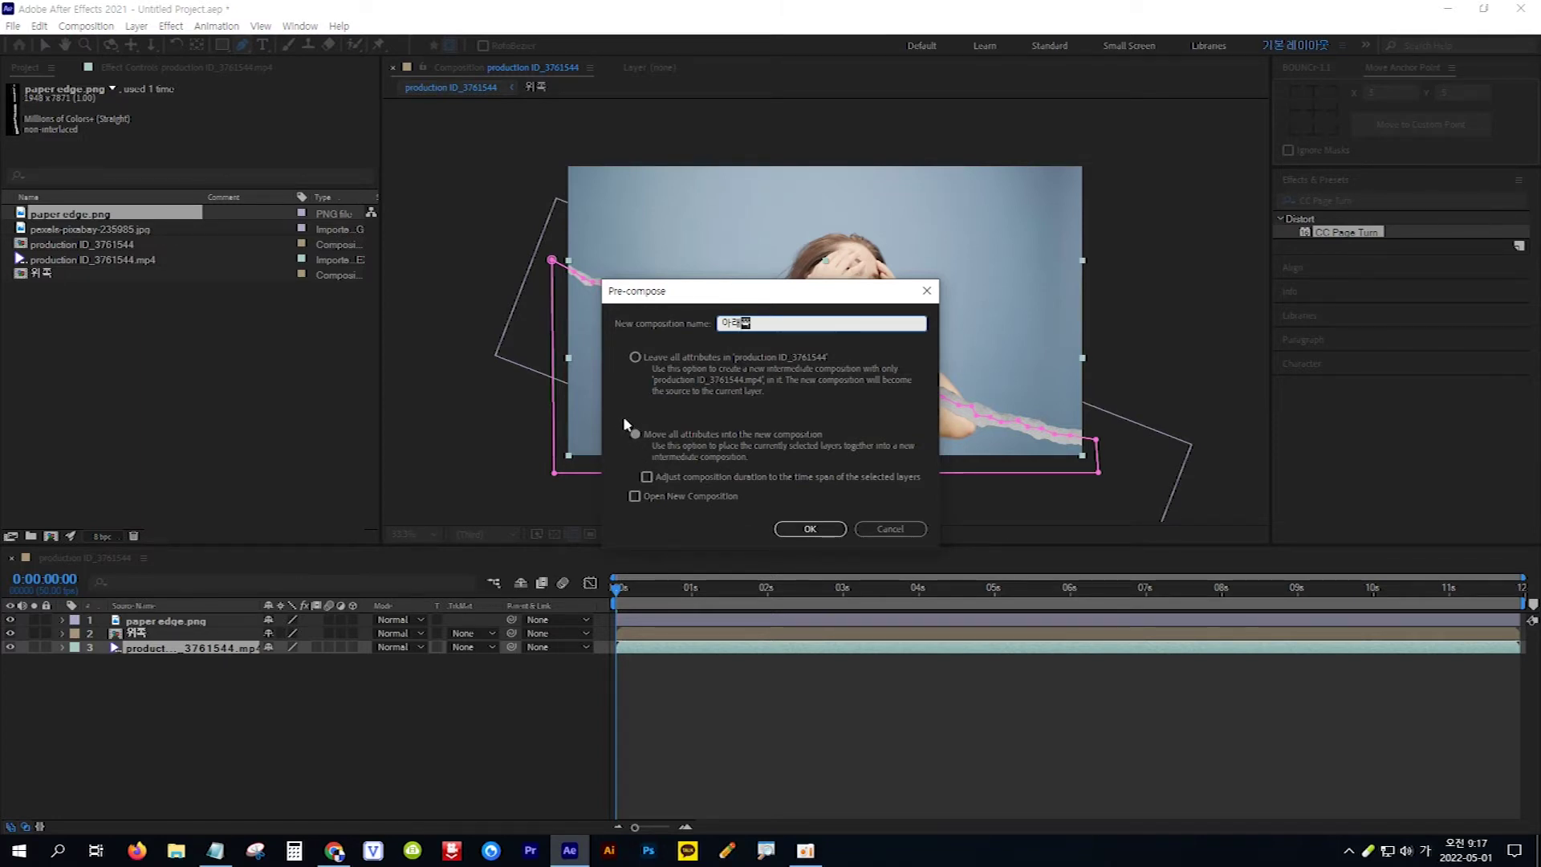
{"action": "left_click", "coordinate": [809, 528]}
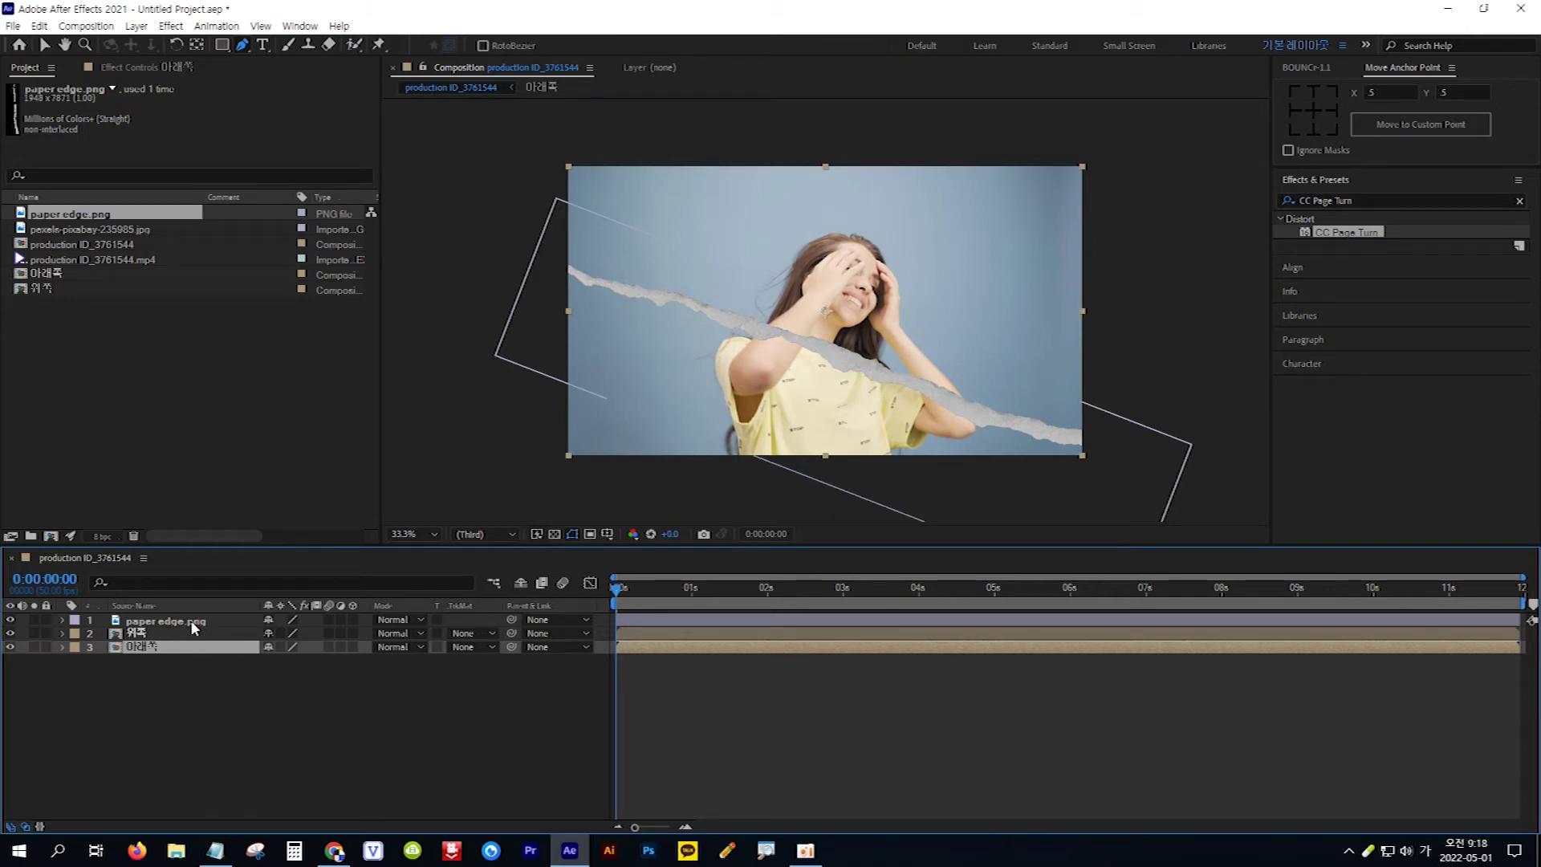
{"action": "left_click_drag", "start_coordinate": [194, 622], "coordinate": [192, 663]}
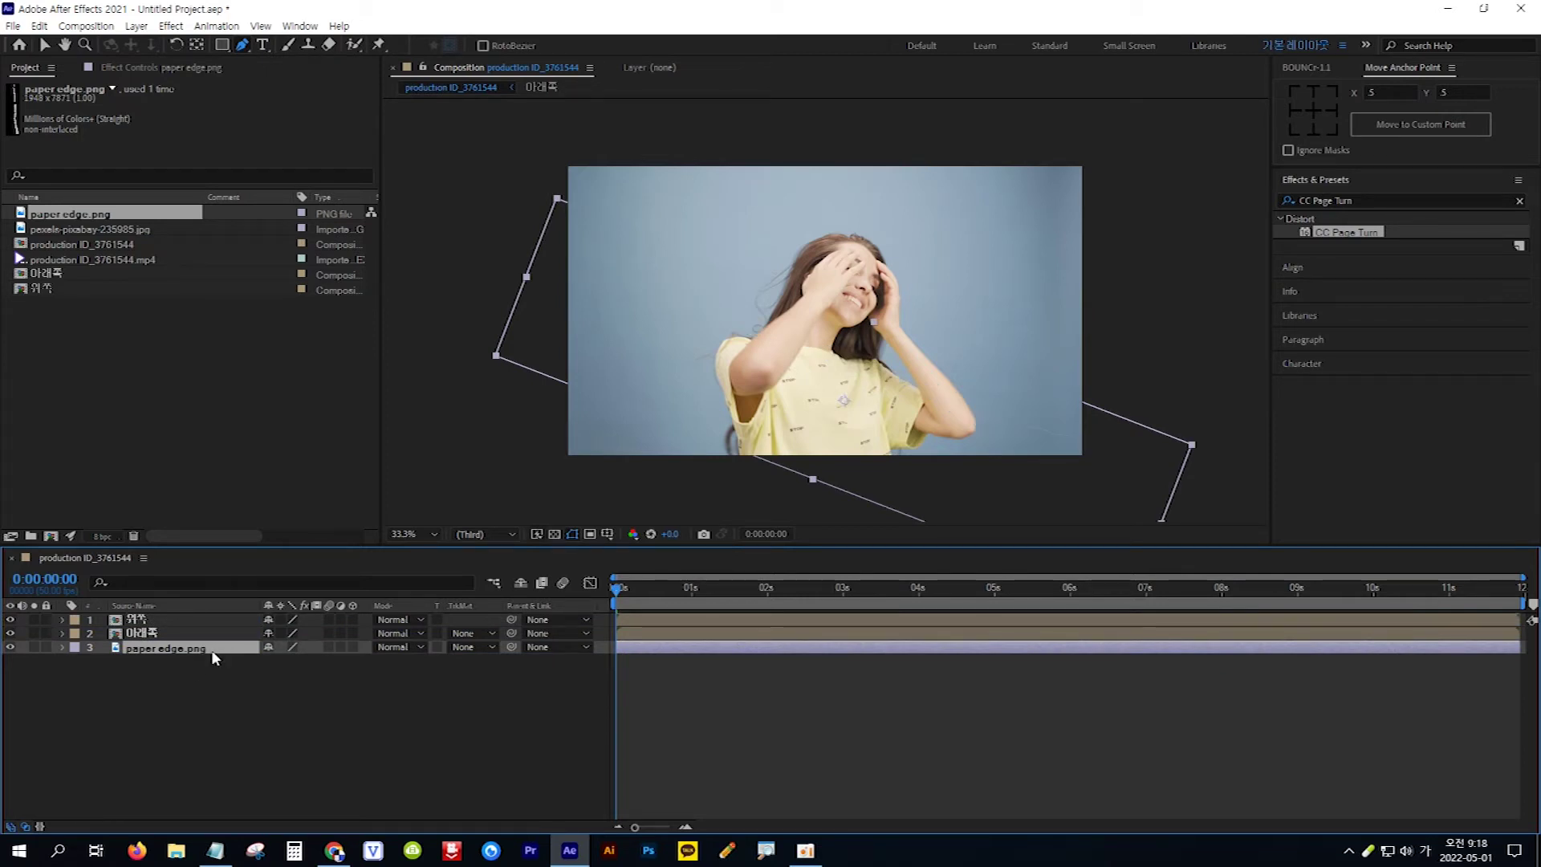
{"action": "left_click", "coordinate": [215, 853]}
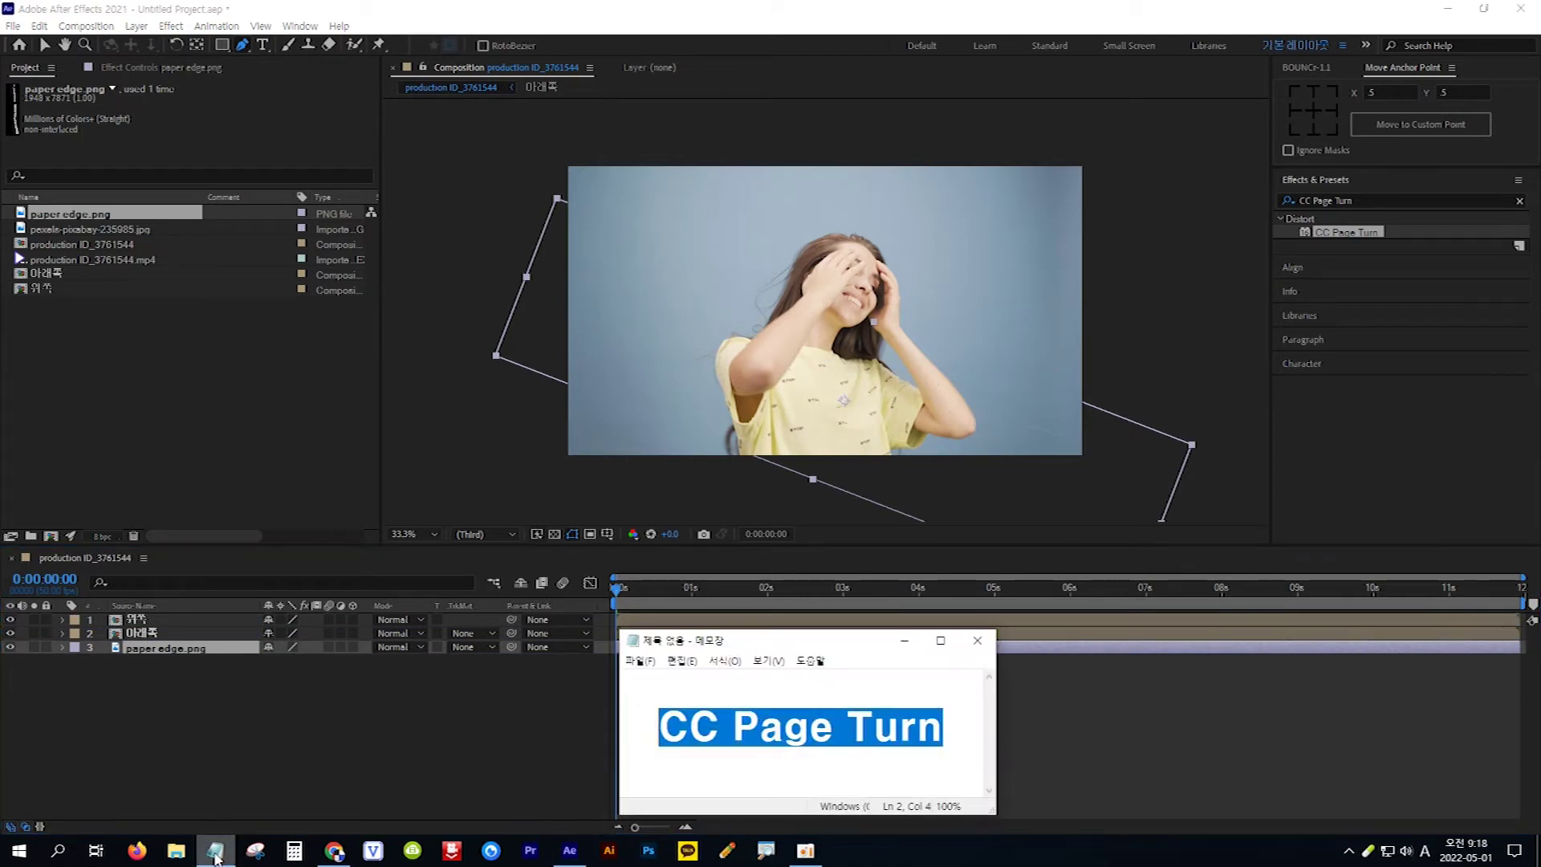
{"action": "left_click", "coordinate": [947, 728]}
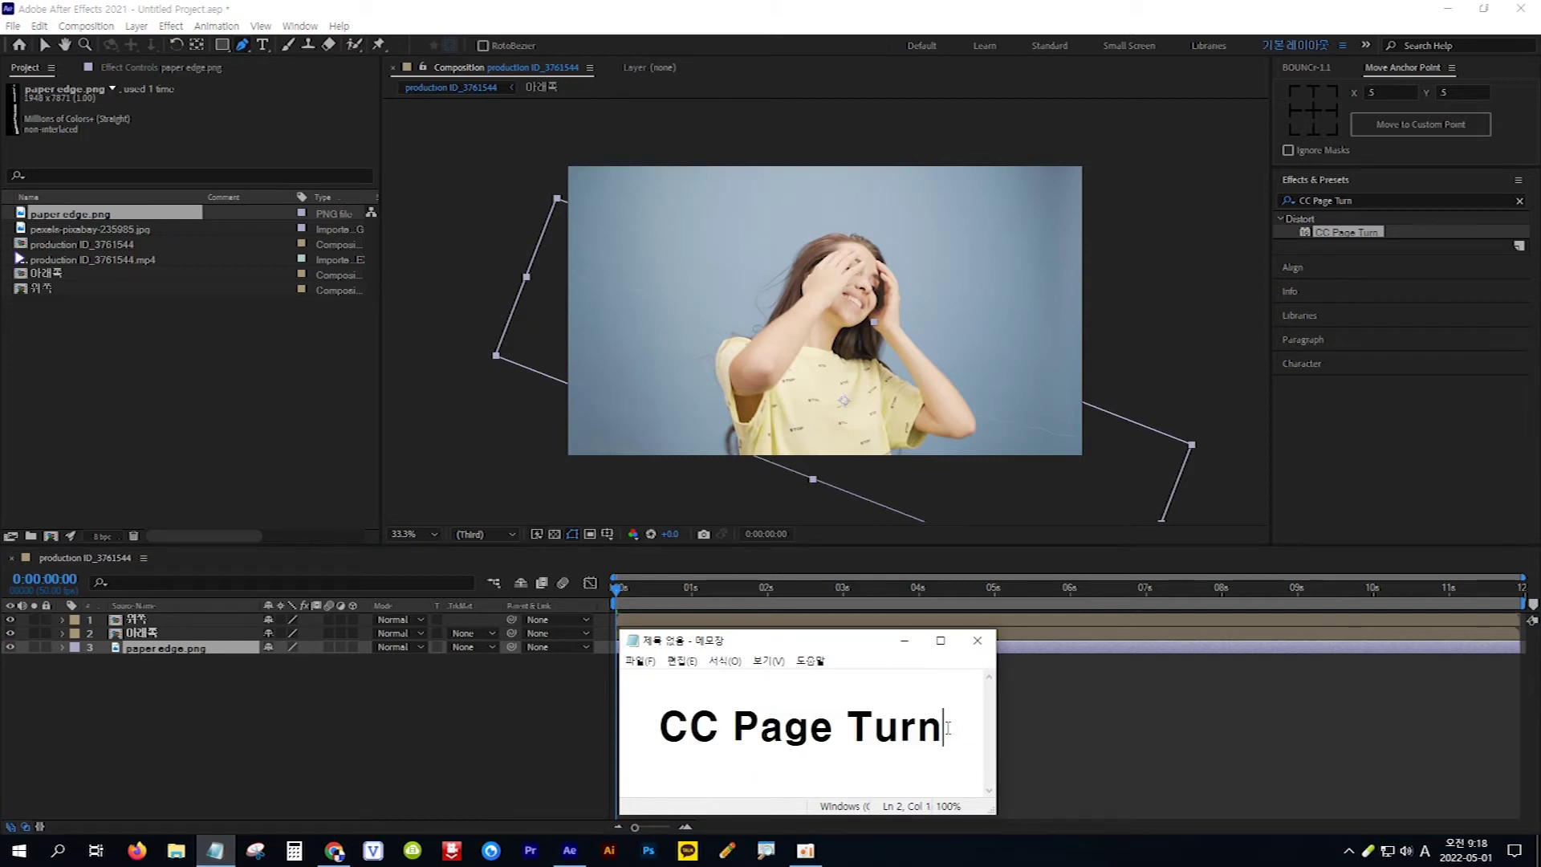
- Apply the CC Page Turn effect to the 아래쪽 layer and move its fold position to about -54, -204
{"action": "left_click", "coordinate": [1360, 234]}
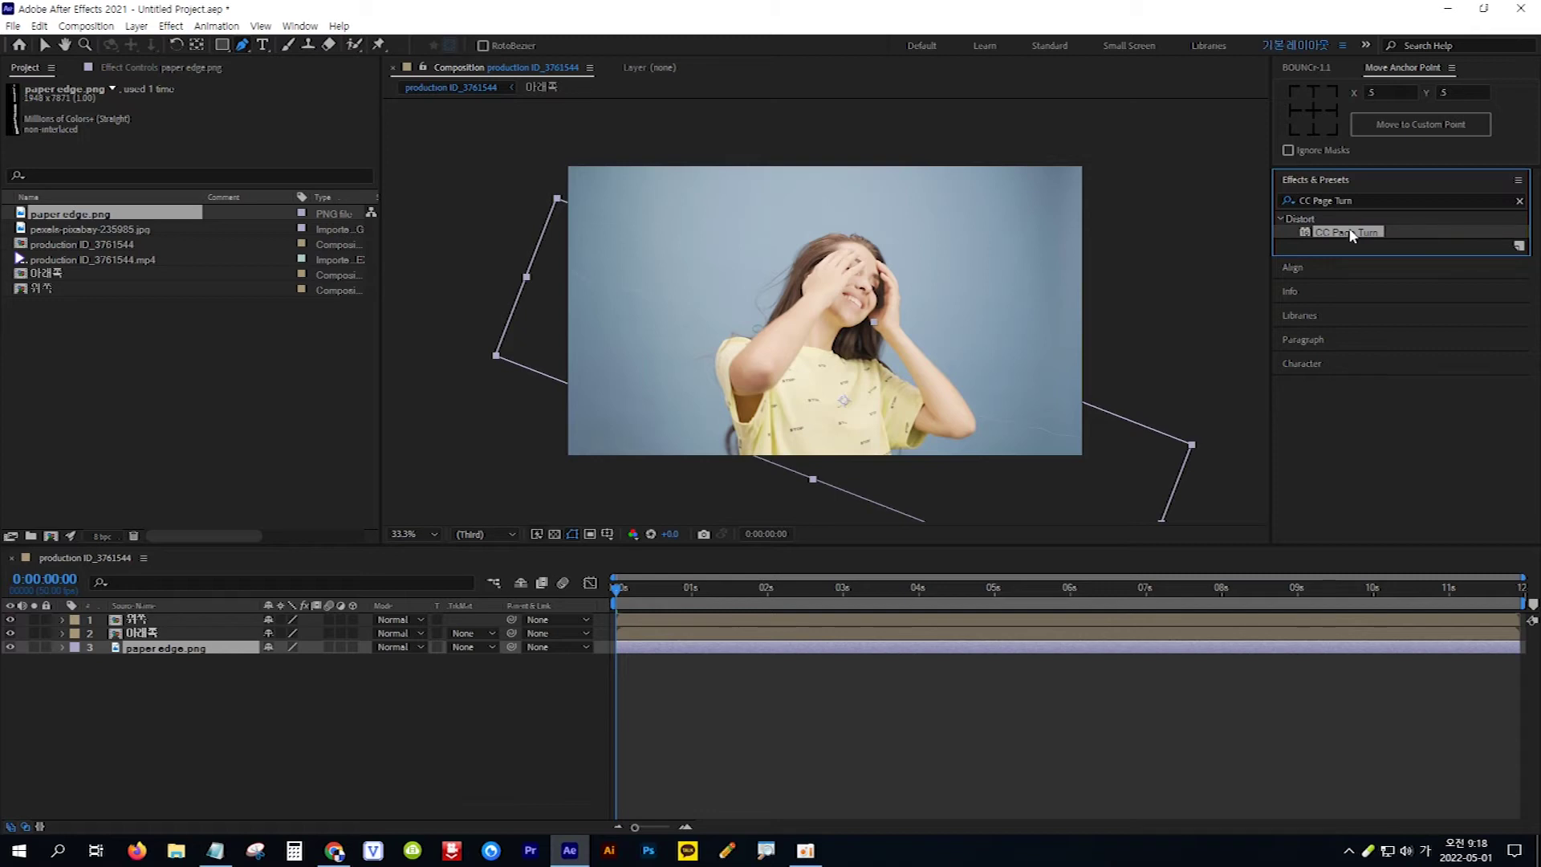
{"action": "left_click_drag", "start_coordinate": [1353, 235], "coordinate": [176, 633]}
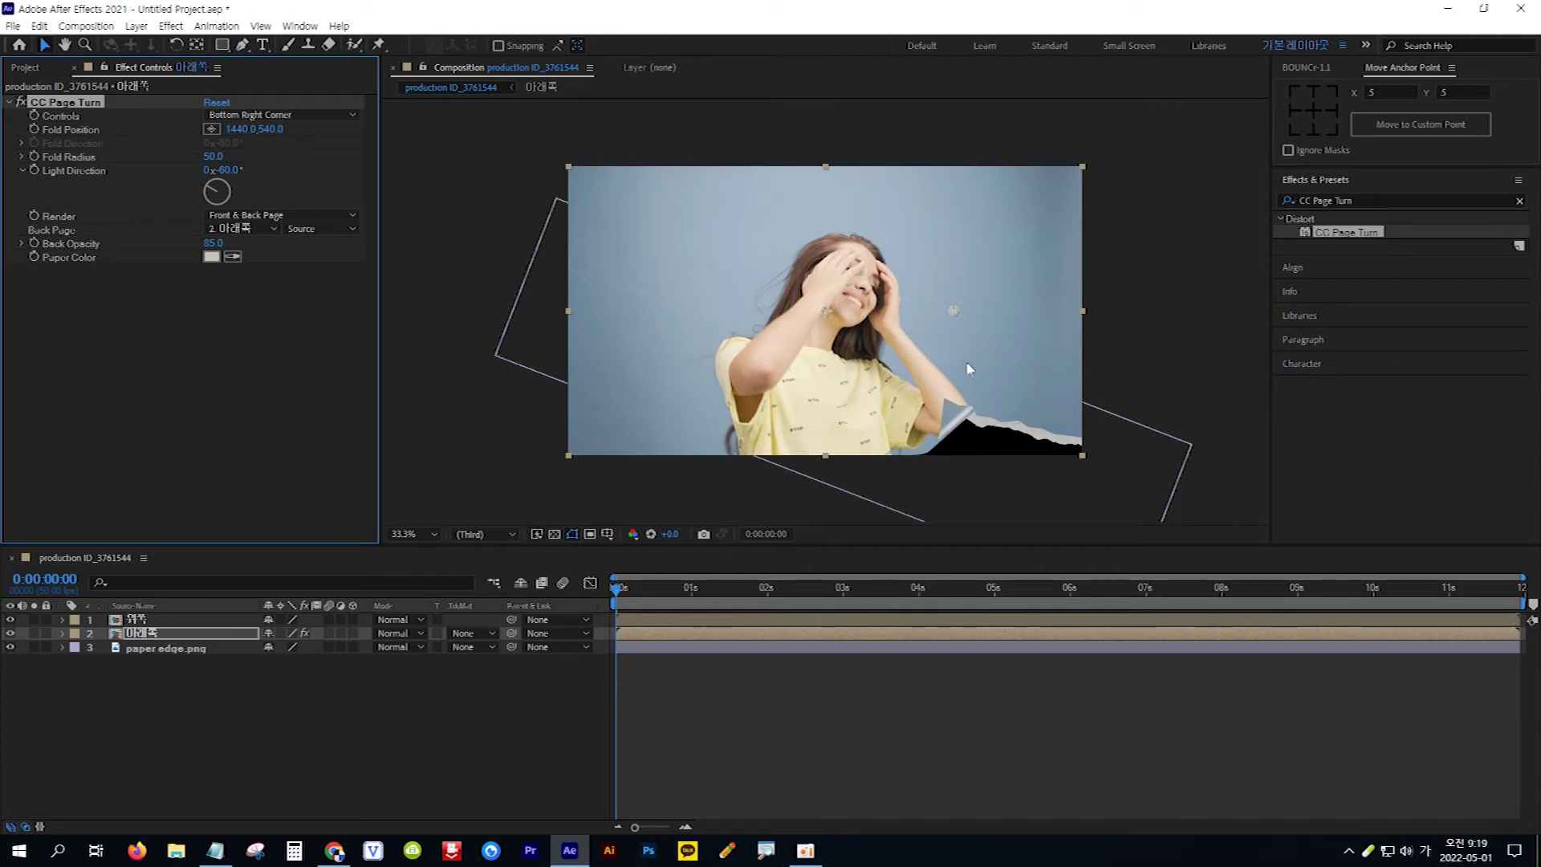
{"action": "left_click_drag", "start_coordinate": [954, 313], "coordinate": [639, 165]}
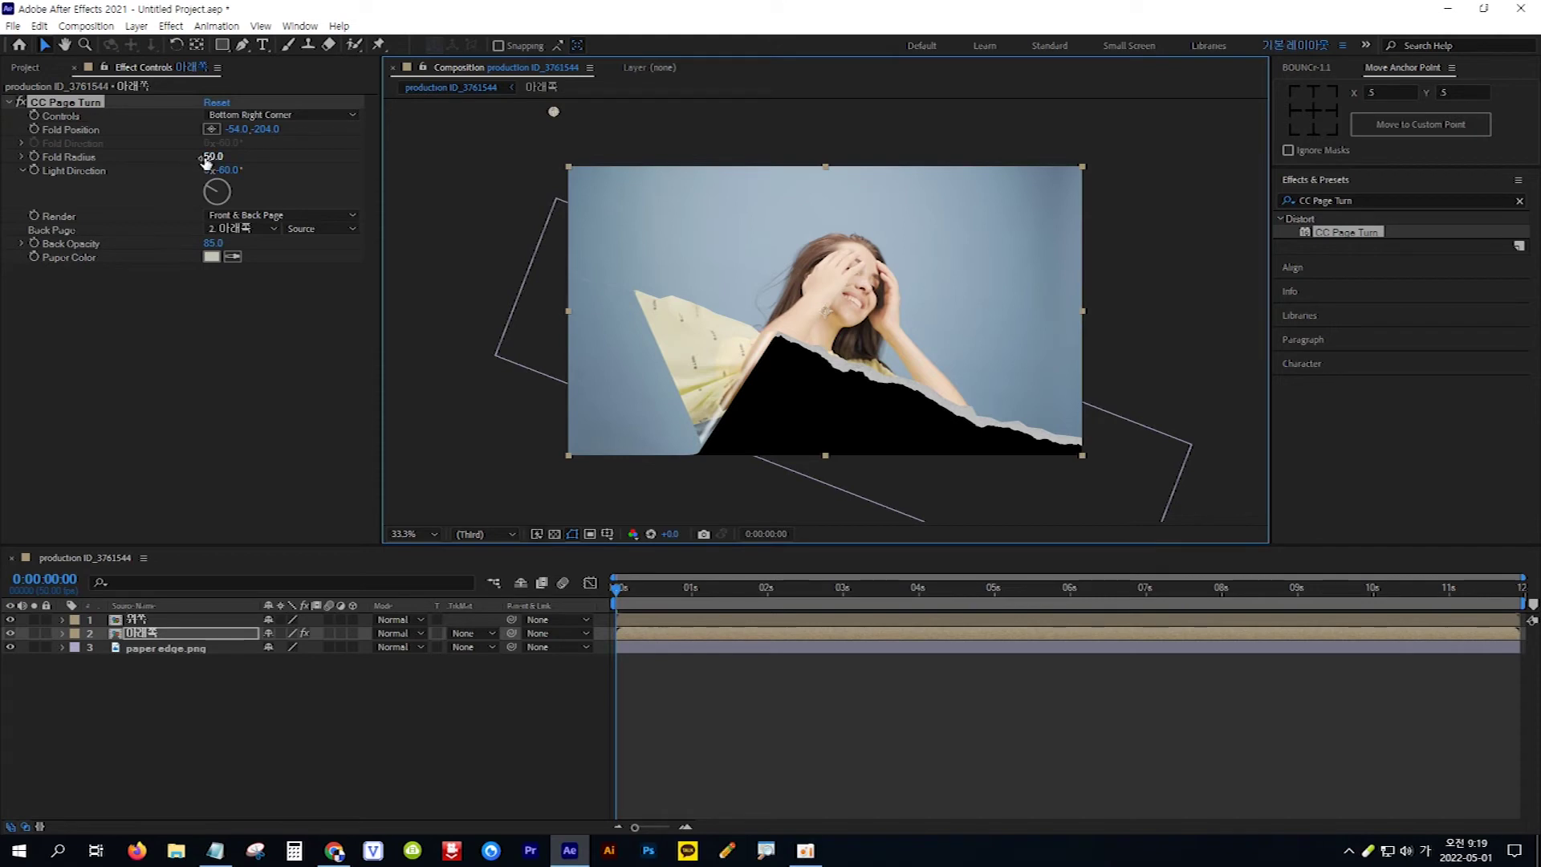
- Set the CC Page Turn fold radius on the 아래쪽 layer to about 201.8 and its back page to None
{"action": "left_click_drag", "start_coordinate": [213, 156], "coordinate": [486, 161]}
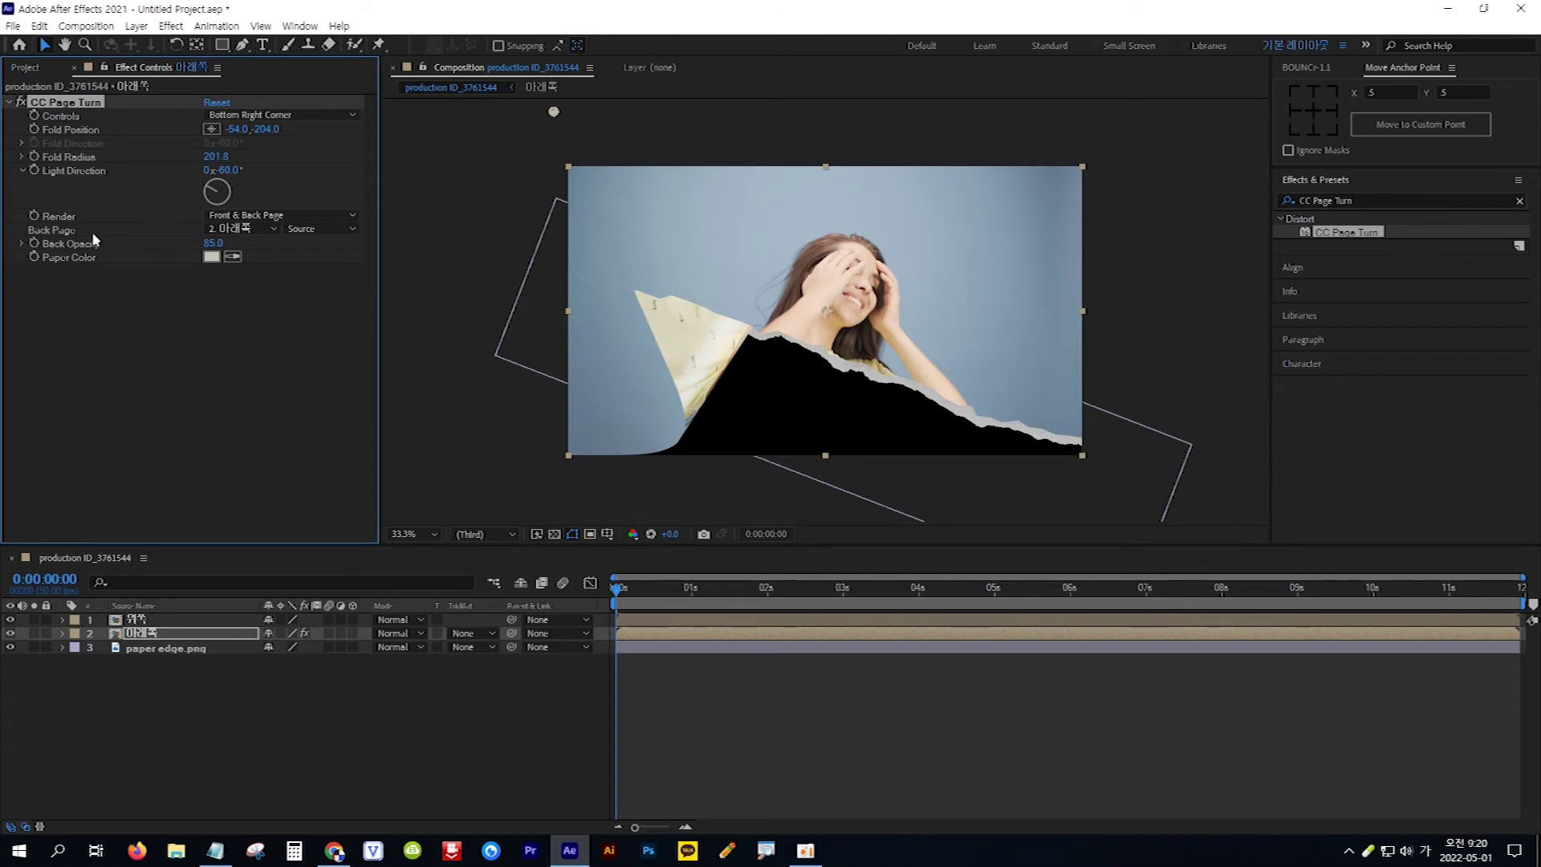
{"action": "left_click", "coordinate": [275, 229]}
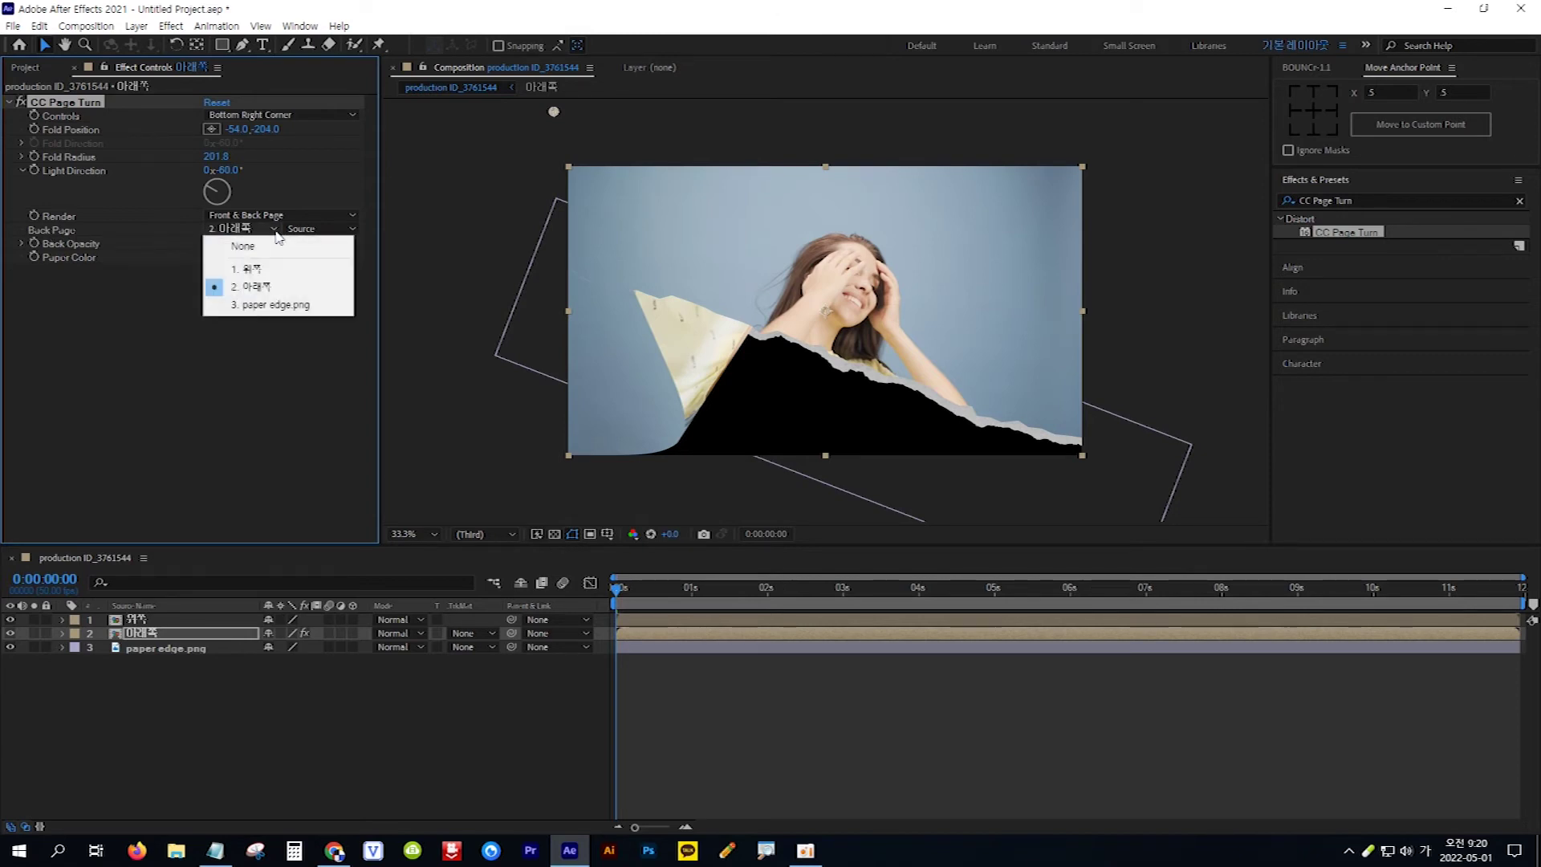
{"action": "left_click", "coordinate": [273, 248]}
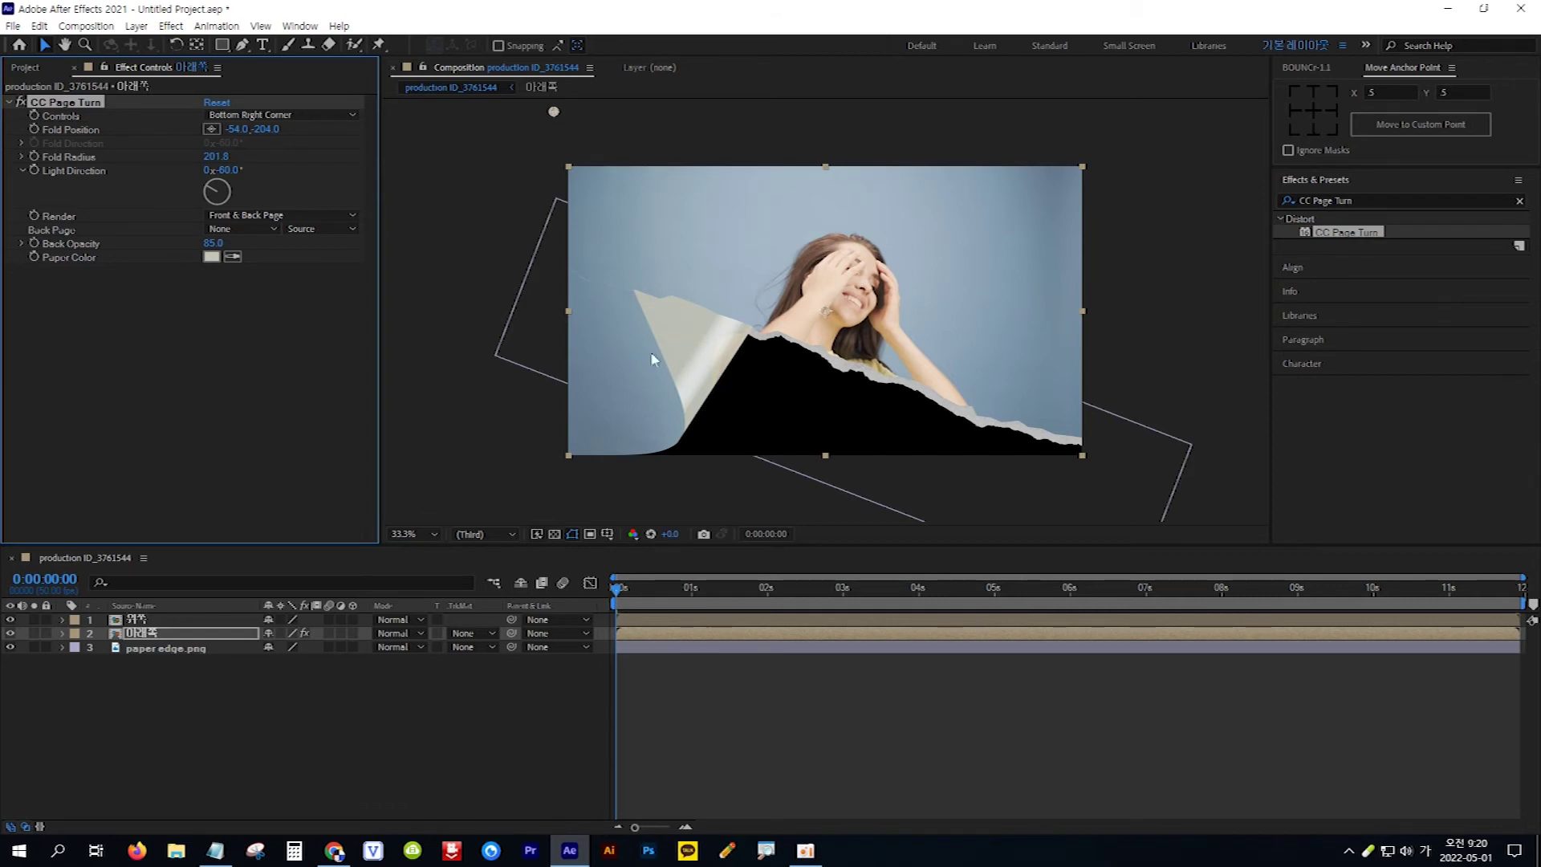
- Place pexels-pixabay-235985.jpg beneath all other layers in the composition and fit it to the comp size
{"action": "left_click", "coordinate": [23, 69]}
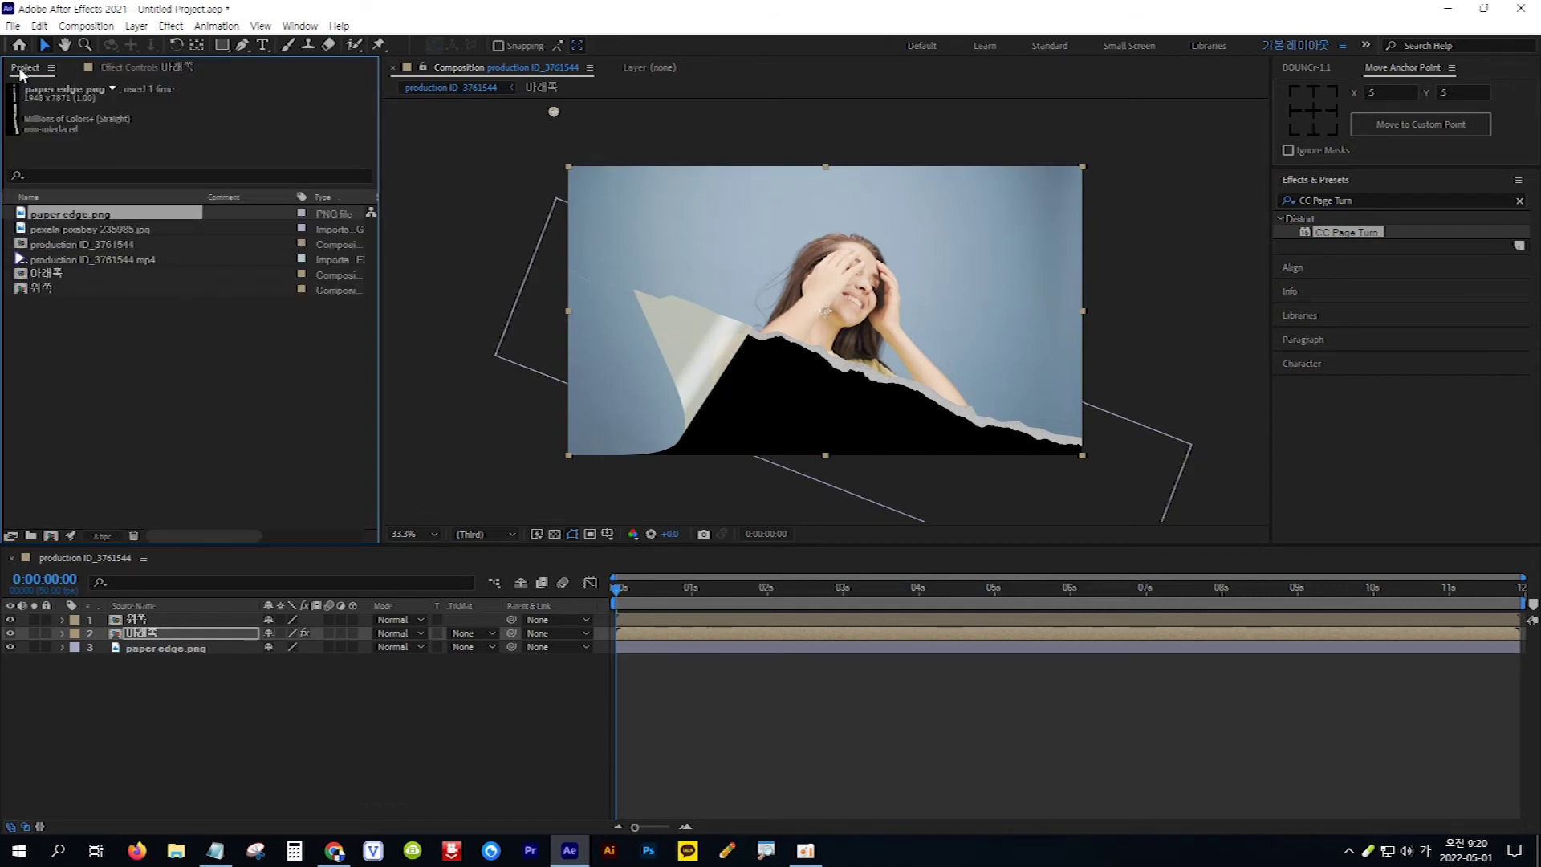
{"action": "left_click", "coordinate": [69, 228]}
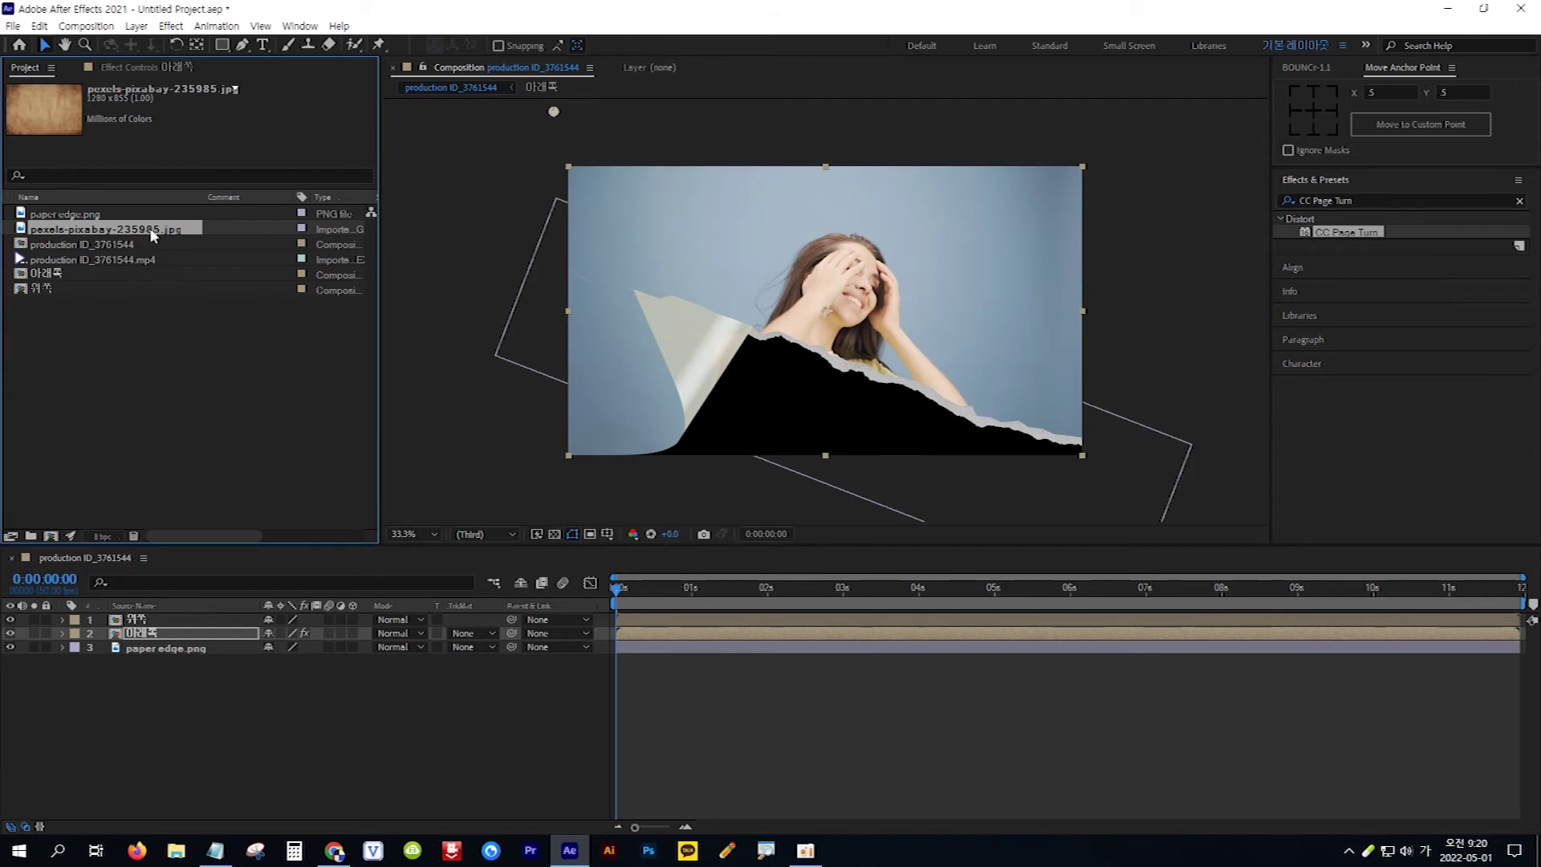
{"action": "left_click_drag", "start_coordinate": [160, 231], "coordinate": [215, 662]}
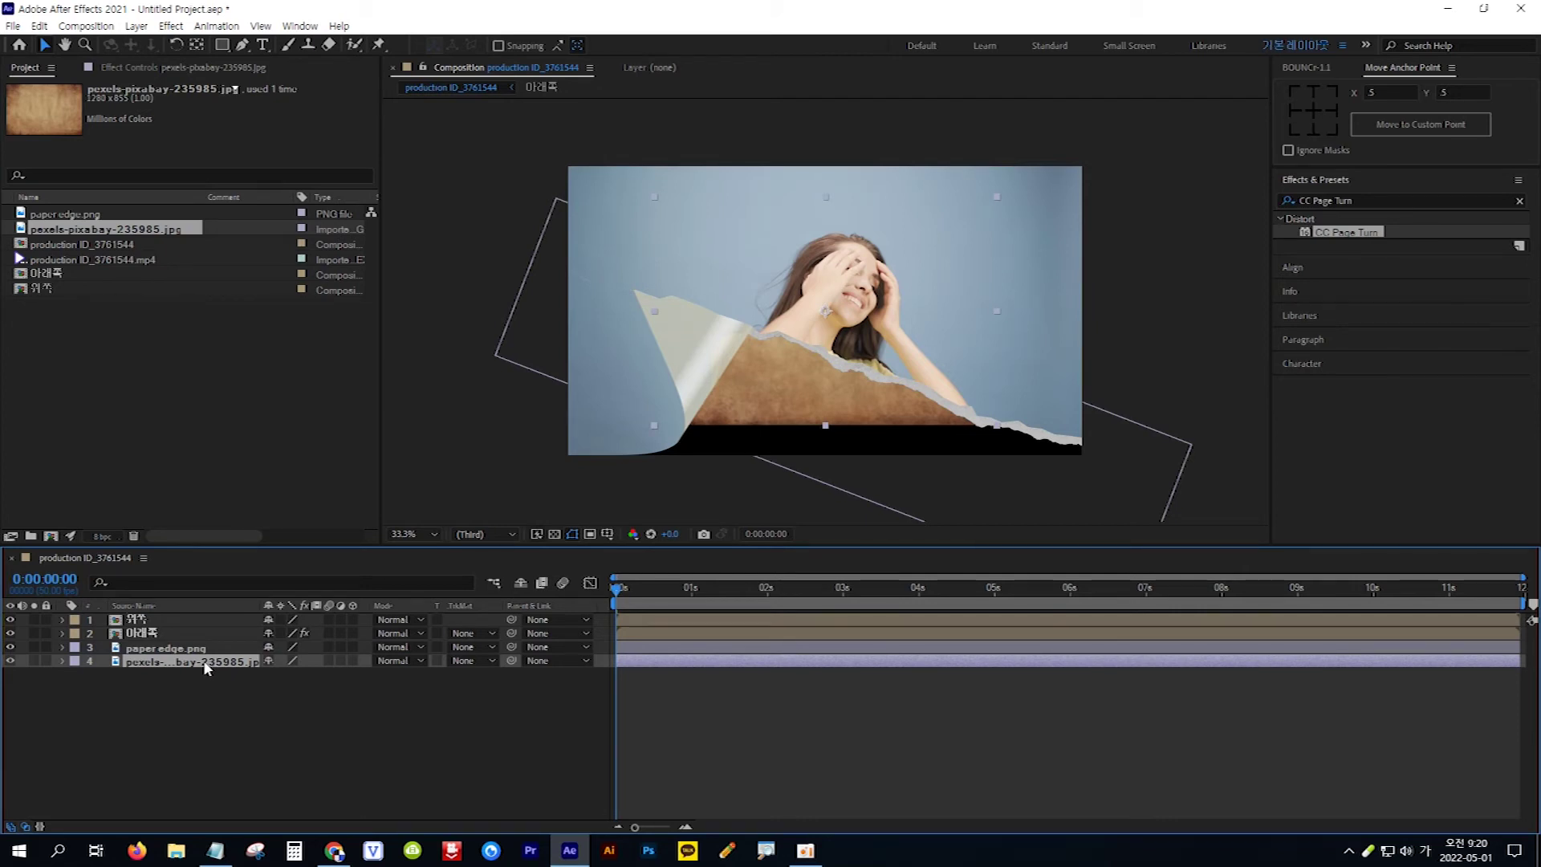
{"action": "right_click", "coordinate": [205, 664]}
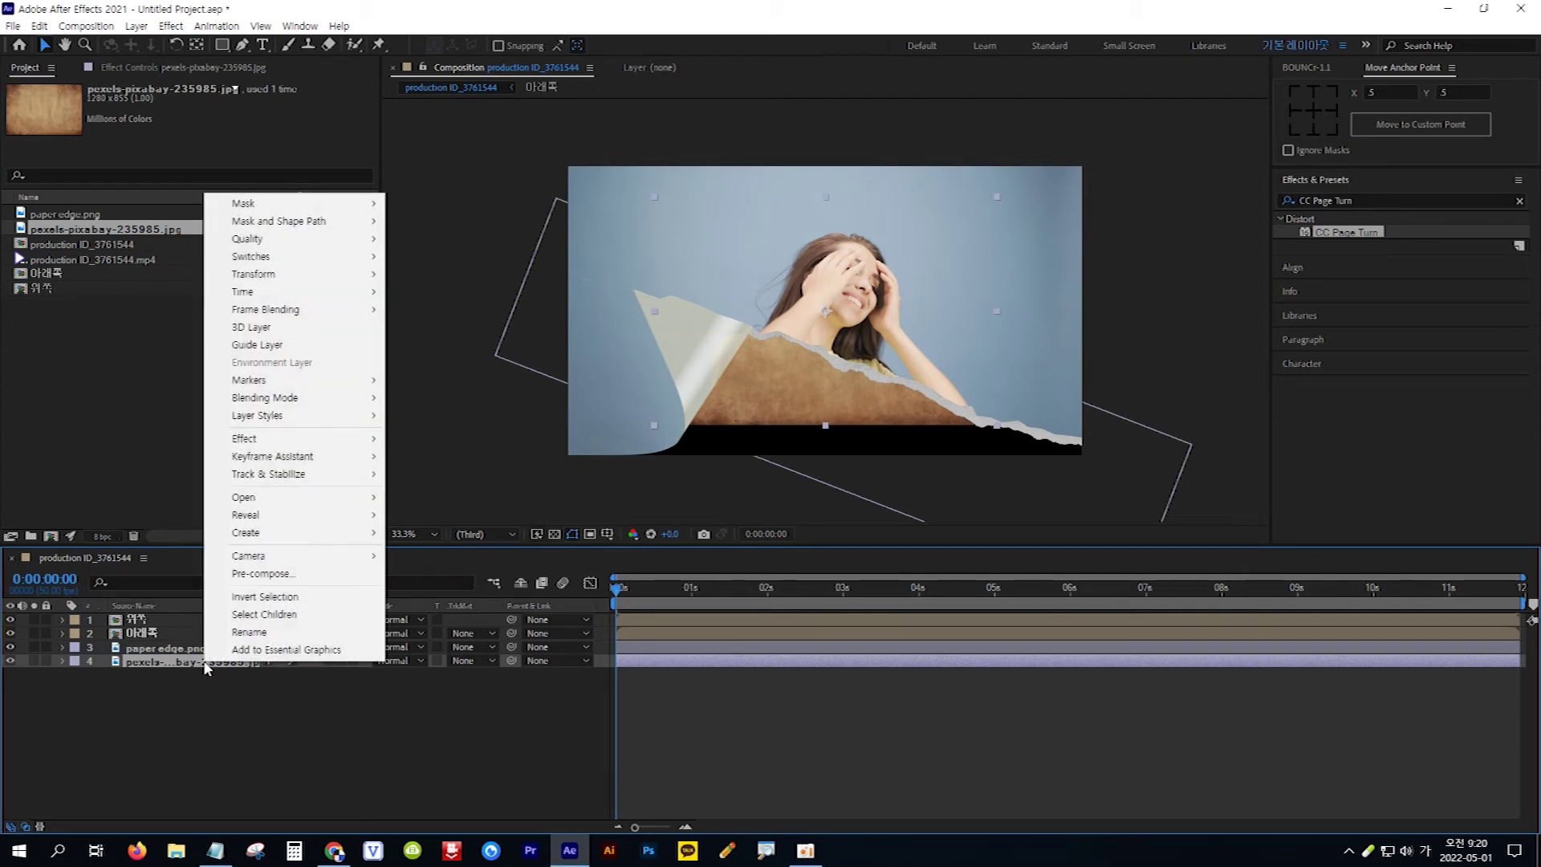
{"action": "mouse_move", "coordinate": [273, 276]}
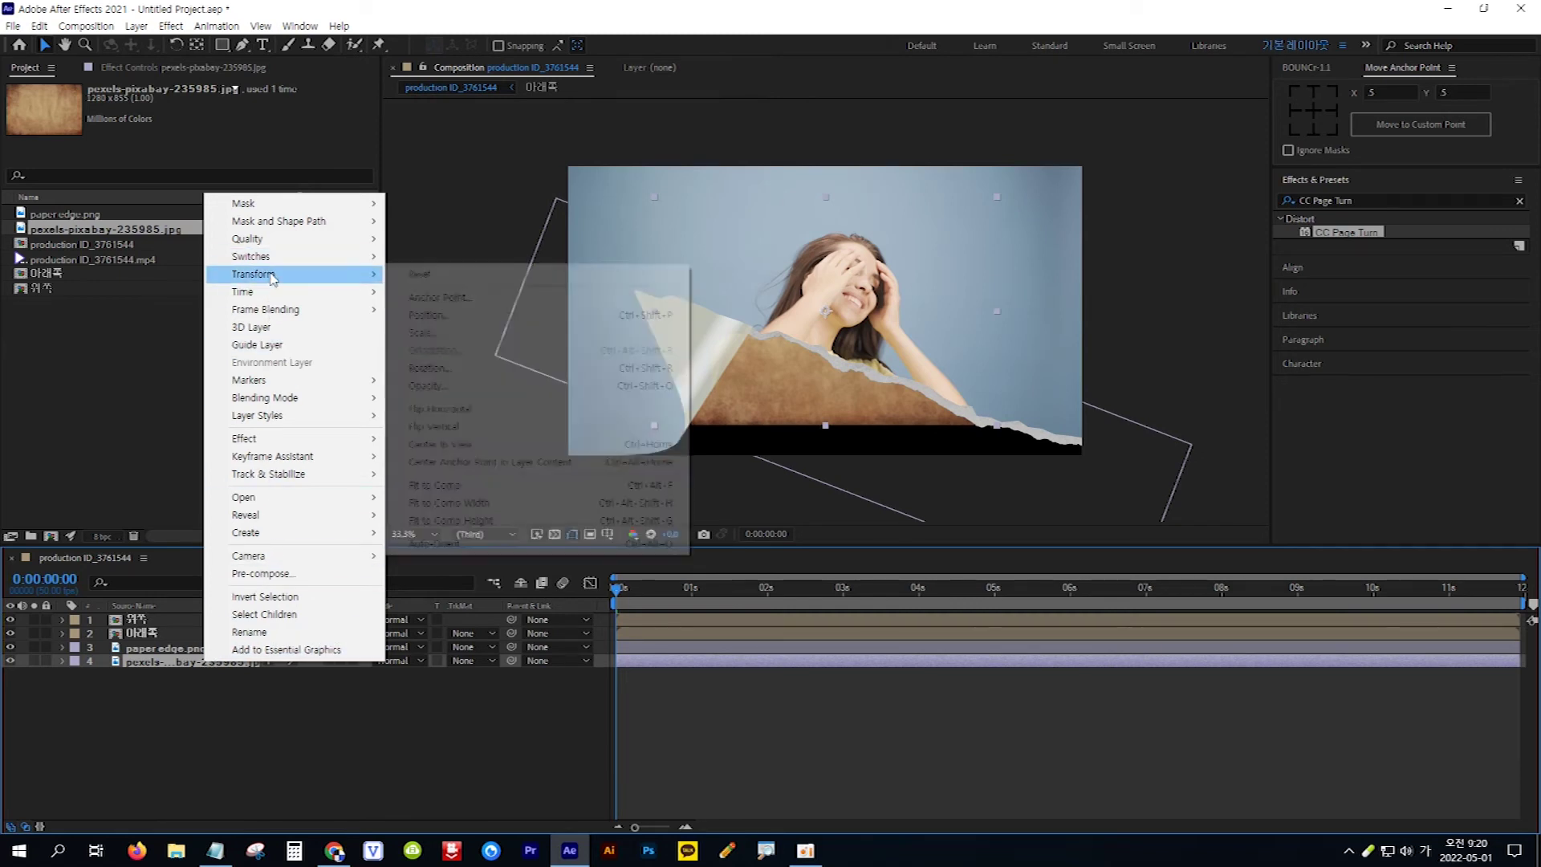
{"action": "left_click", "coordinate": [493, 487]}
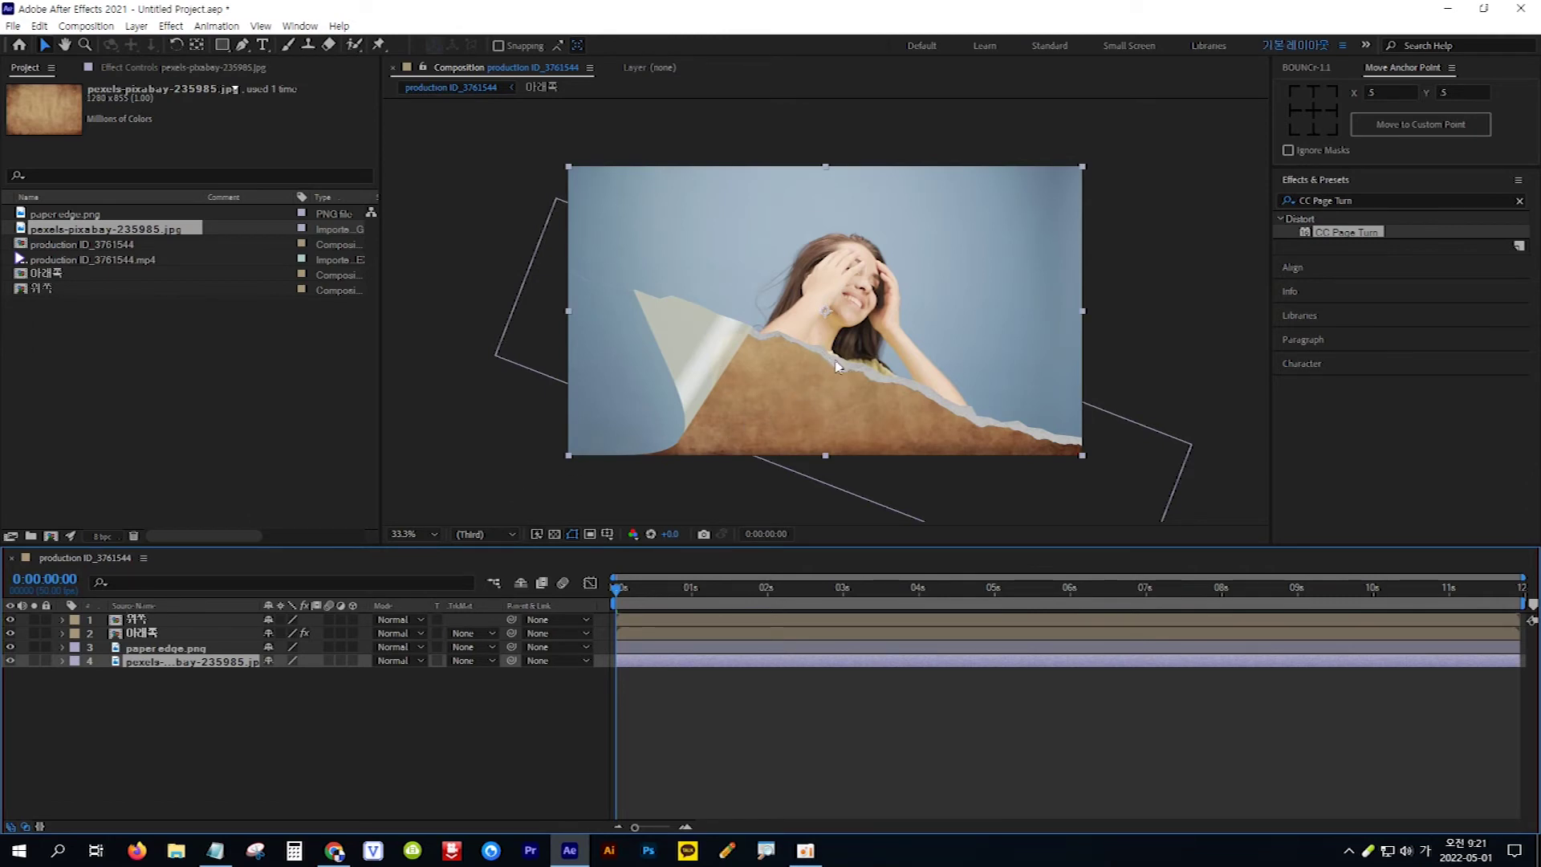
- Add a Drop Shadow layer style to the paper edge.png layer and expand its properties
{"action": "left_click", "coordinate": [186, 652]}
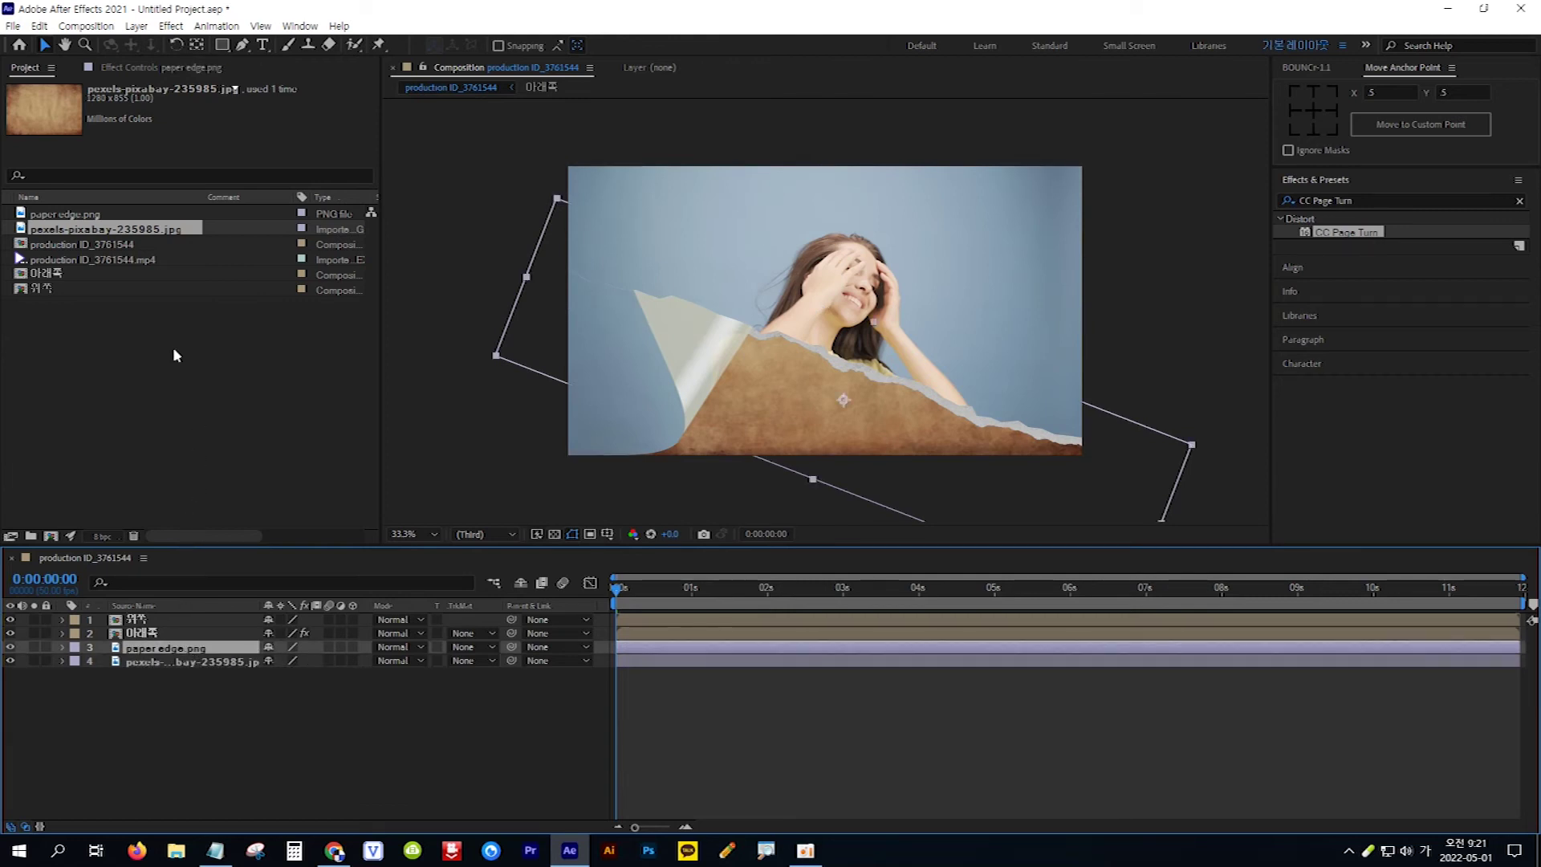
{"action": "left_click", "coordinate": [138, 26]}
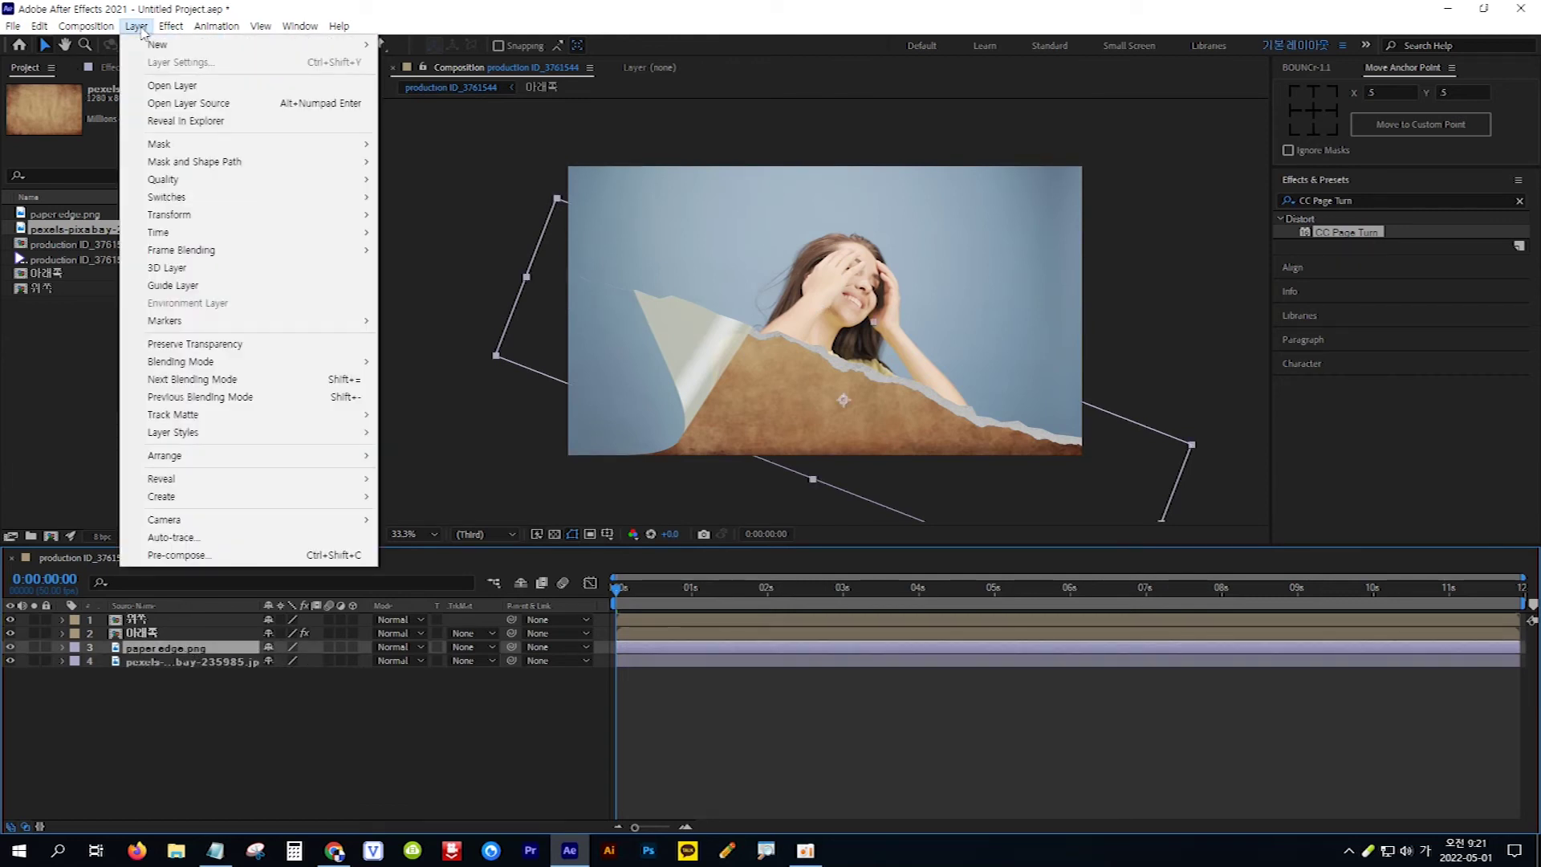
{"action": "mouse_move", "coordinate": [215, 434]}
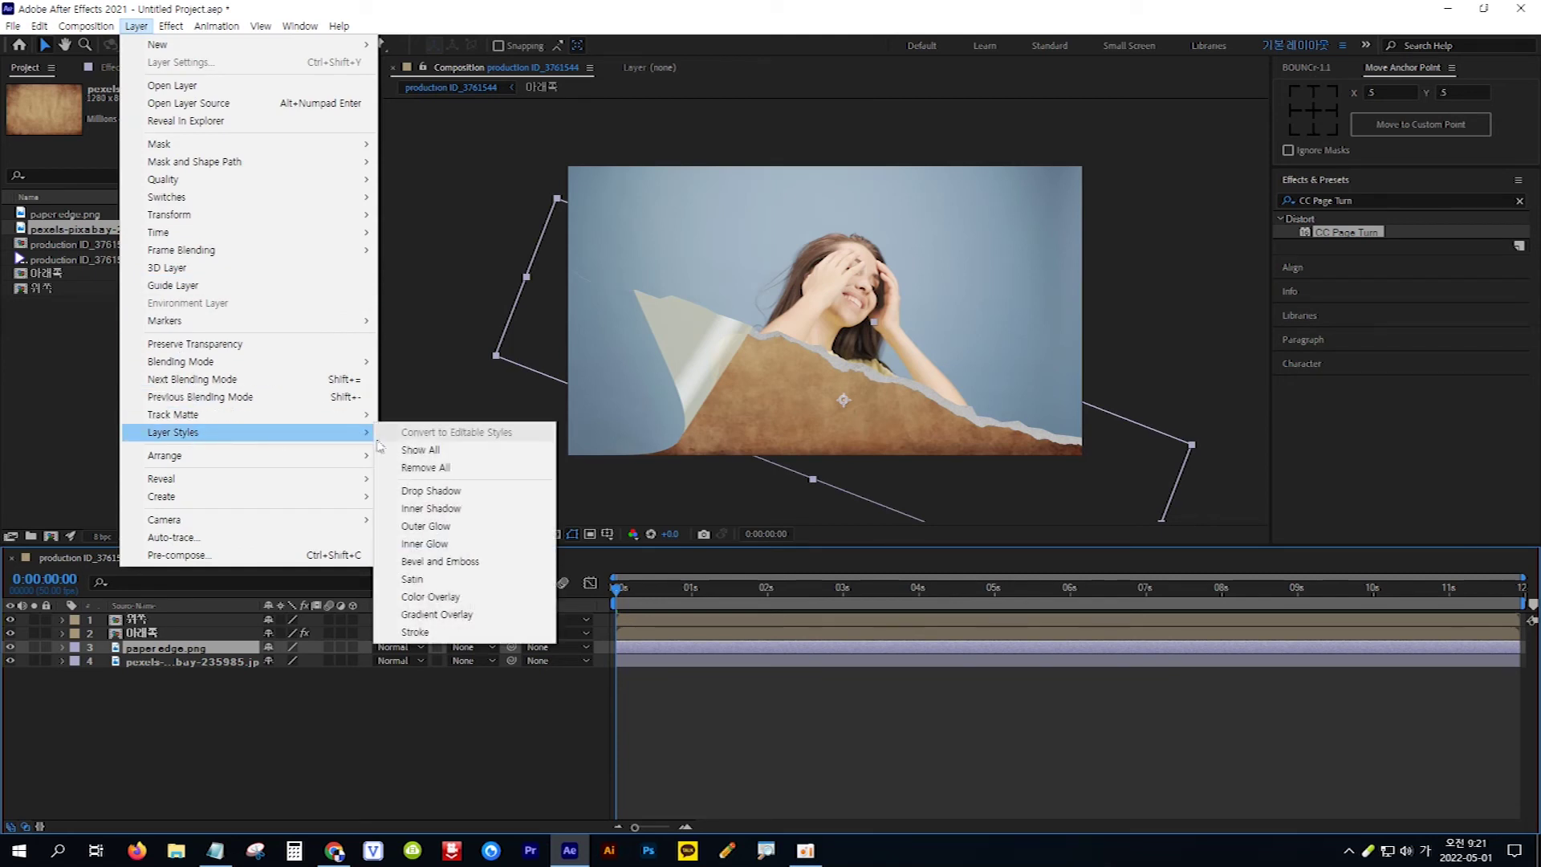
{"action": "left_click", "coordinate": [489, 495]}
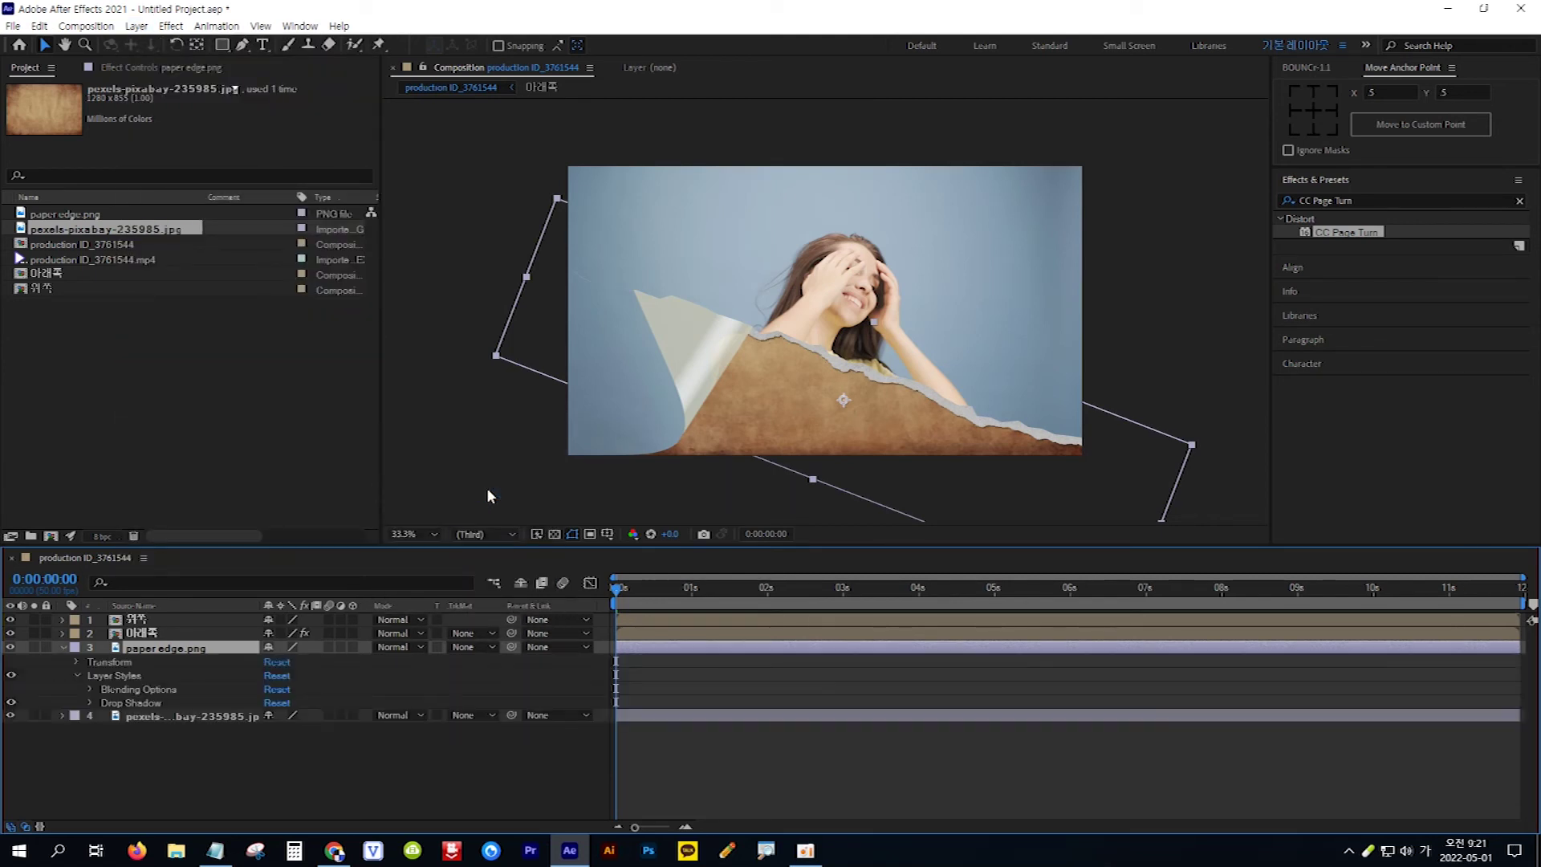
{"action": "left_click", "coordinate": [90, 703]}
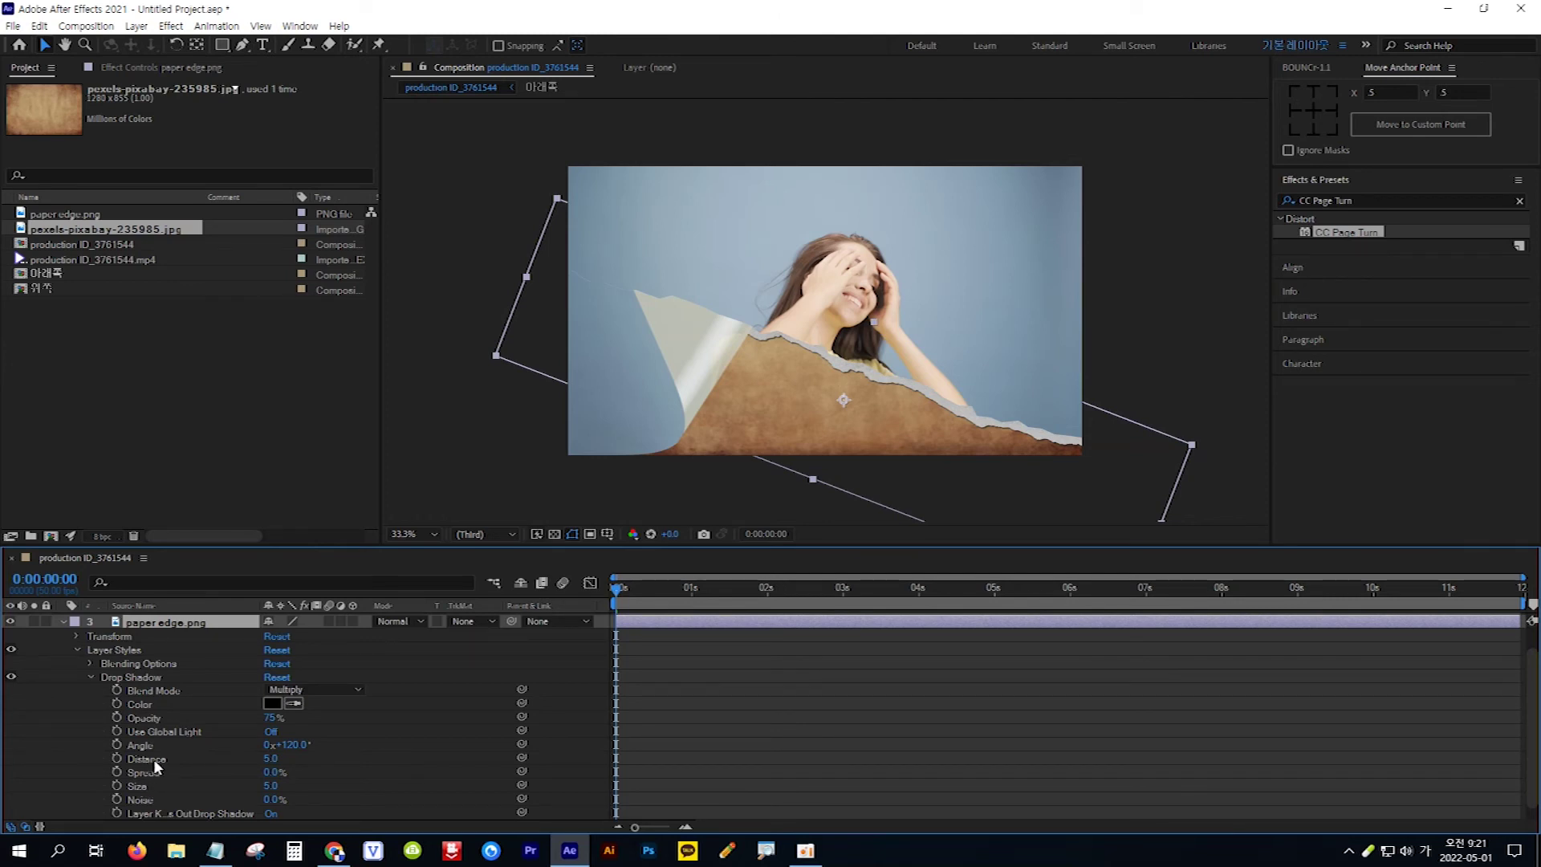
- Set the paper edge's drop shadow distance to 20 and its size to 48
{"action": "left_click", "coordinate": [269, 760]}
{"action": "type", "text": "60"}
{"action": "key", "text": "Return"}
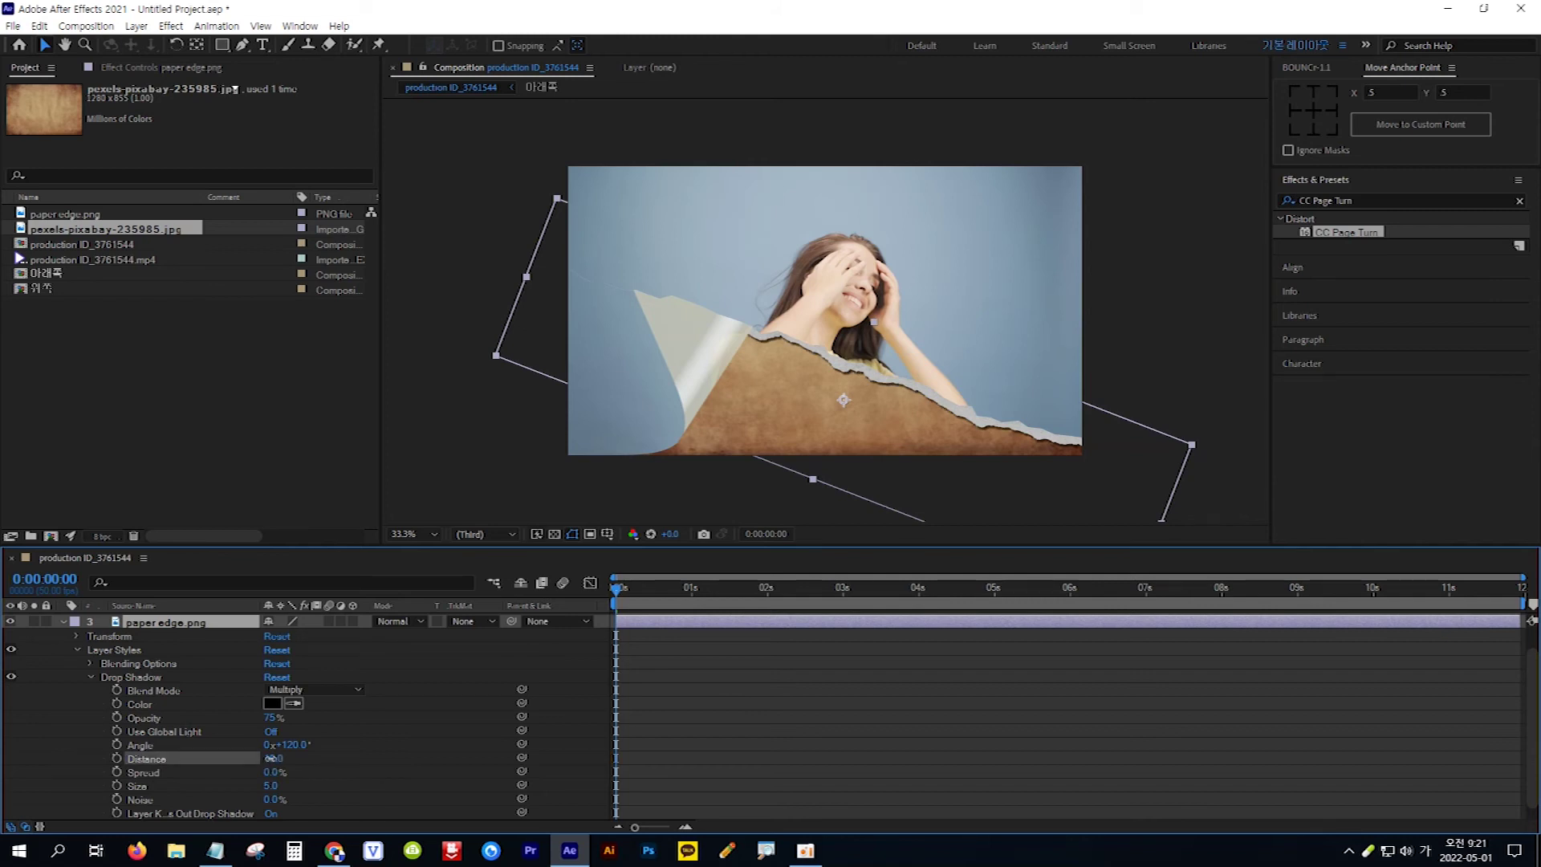
{"action": "key", "text": "Return"}
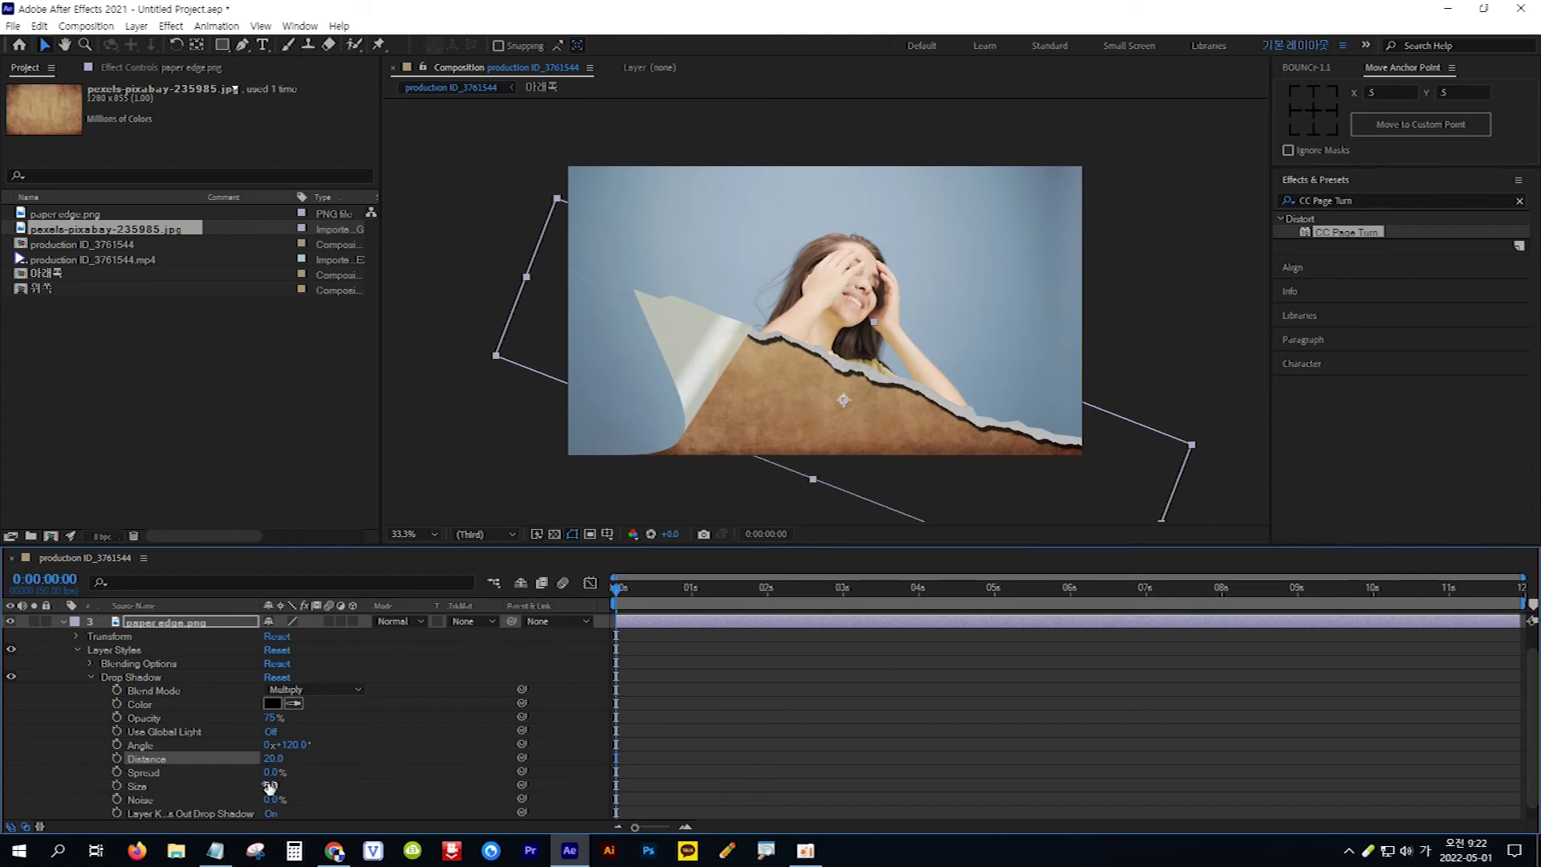
{"action": "left_click_drag", "start_coordinate": [269, 784], "coordinate": [305, 791]}
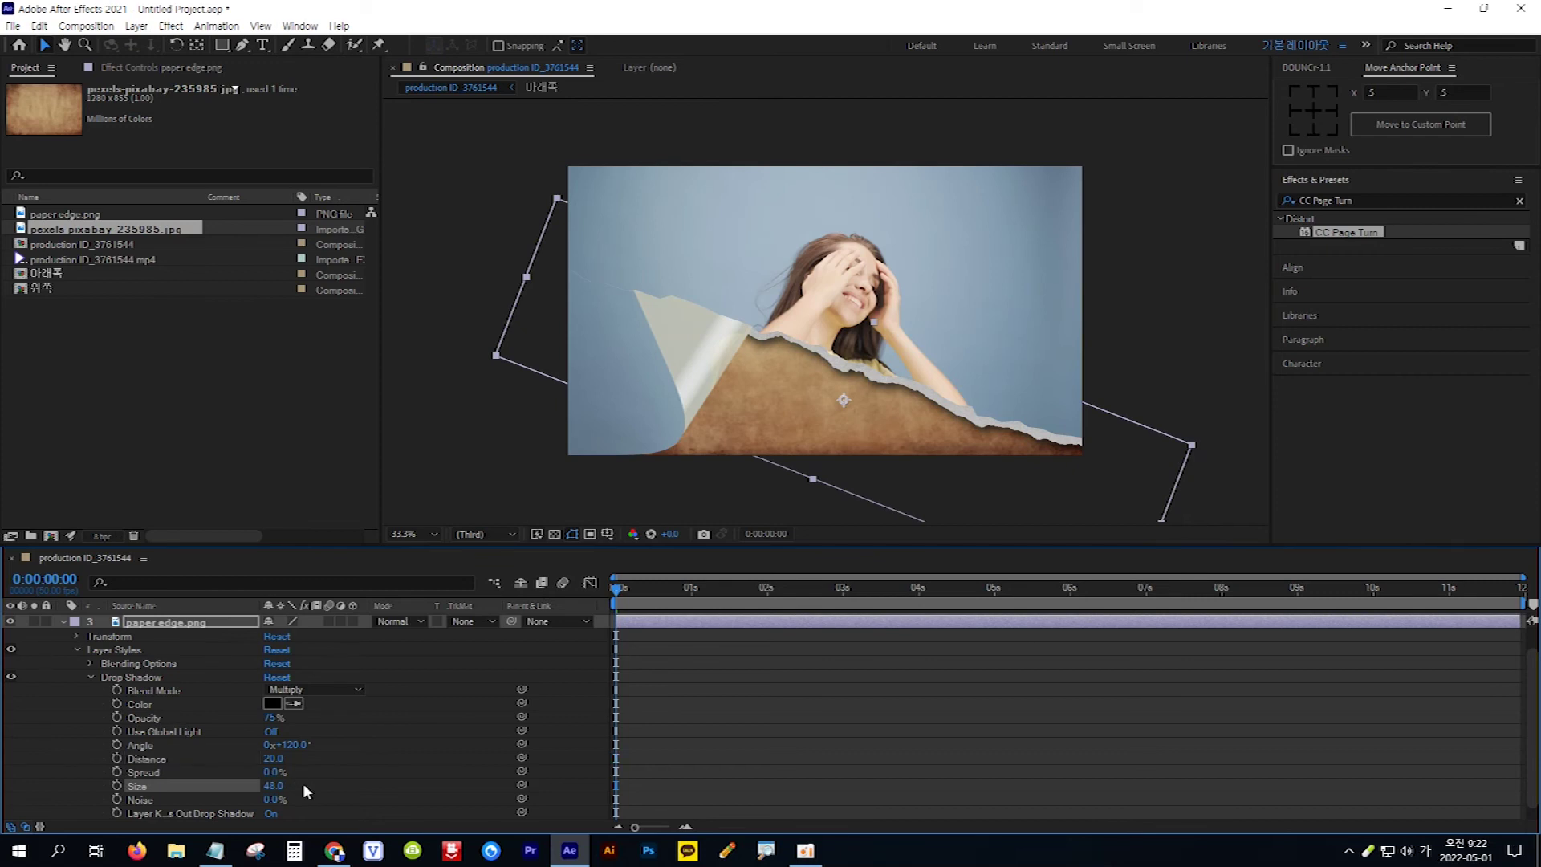
{"action": "left_click", "coordinate": [272, 786]}
{"action": "key", "text": "Return"}
- Move the 아래쪽 layer's page fold past the lower-right corner to about 1994, 1116 and keyframe Fold Position at 0 seconds
{"action": "left_click", "coordinate": [434, 534]}
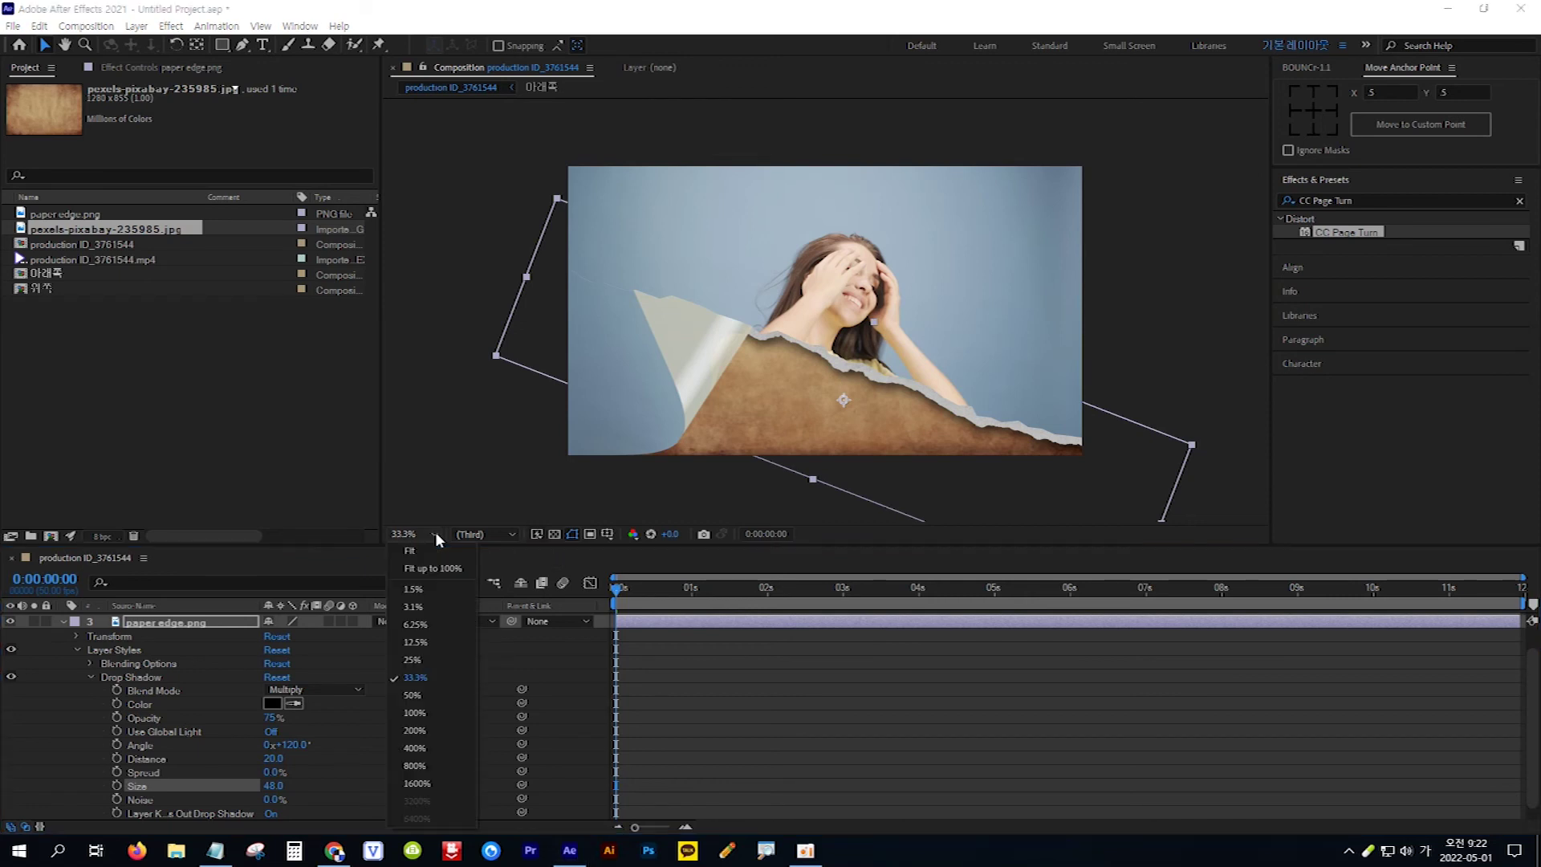
{"action": "left_click", "coordinate": [435, 640]}
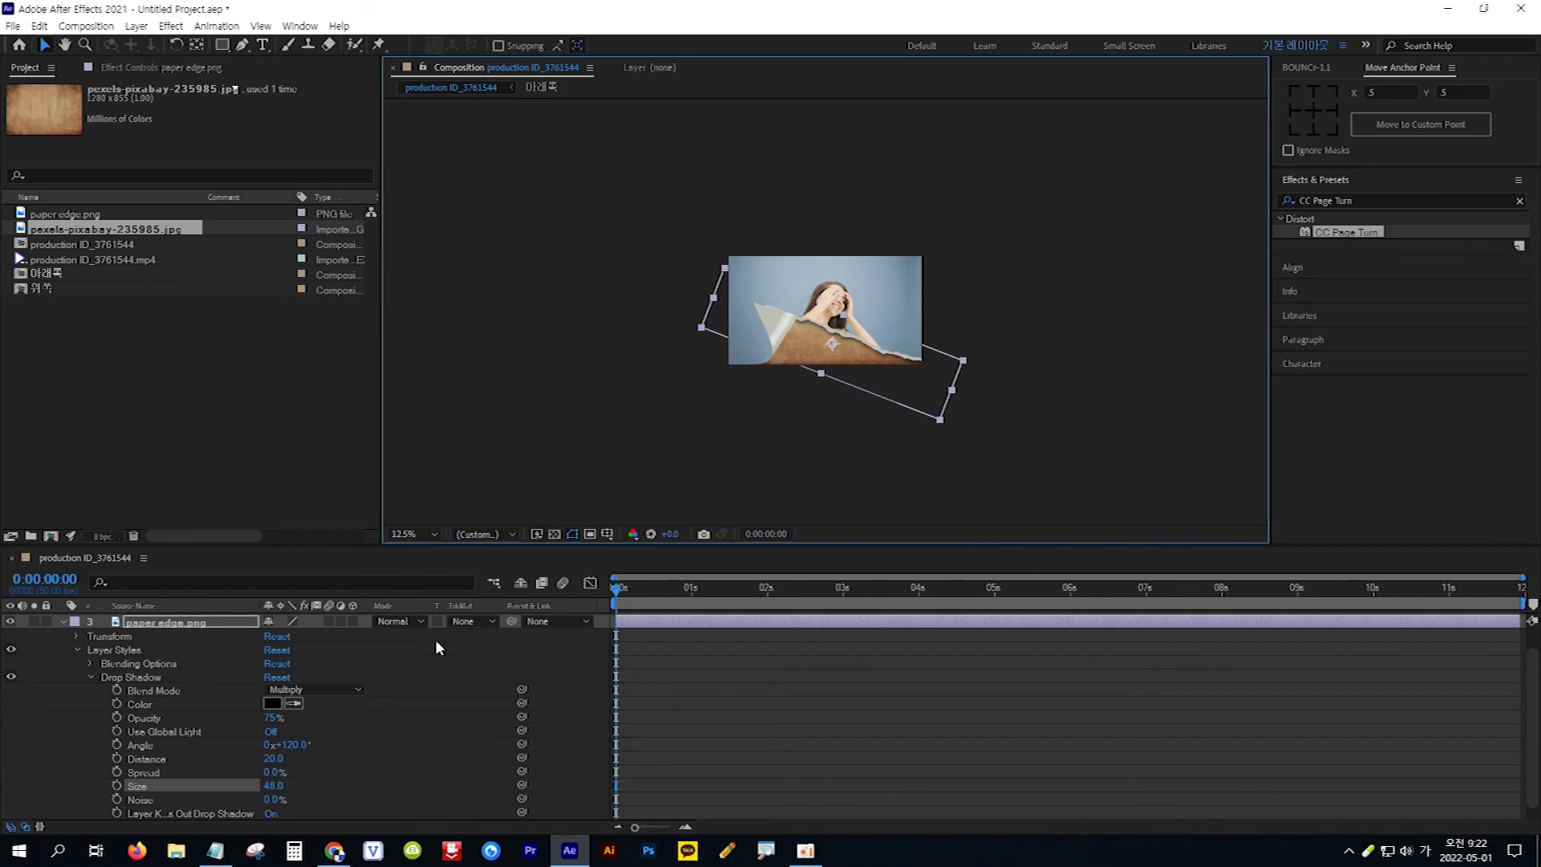
{"action": "scroll", "coordinate": [435, 639], "scroll_direction": "up", "scroll_amount": 2}
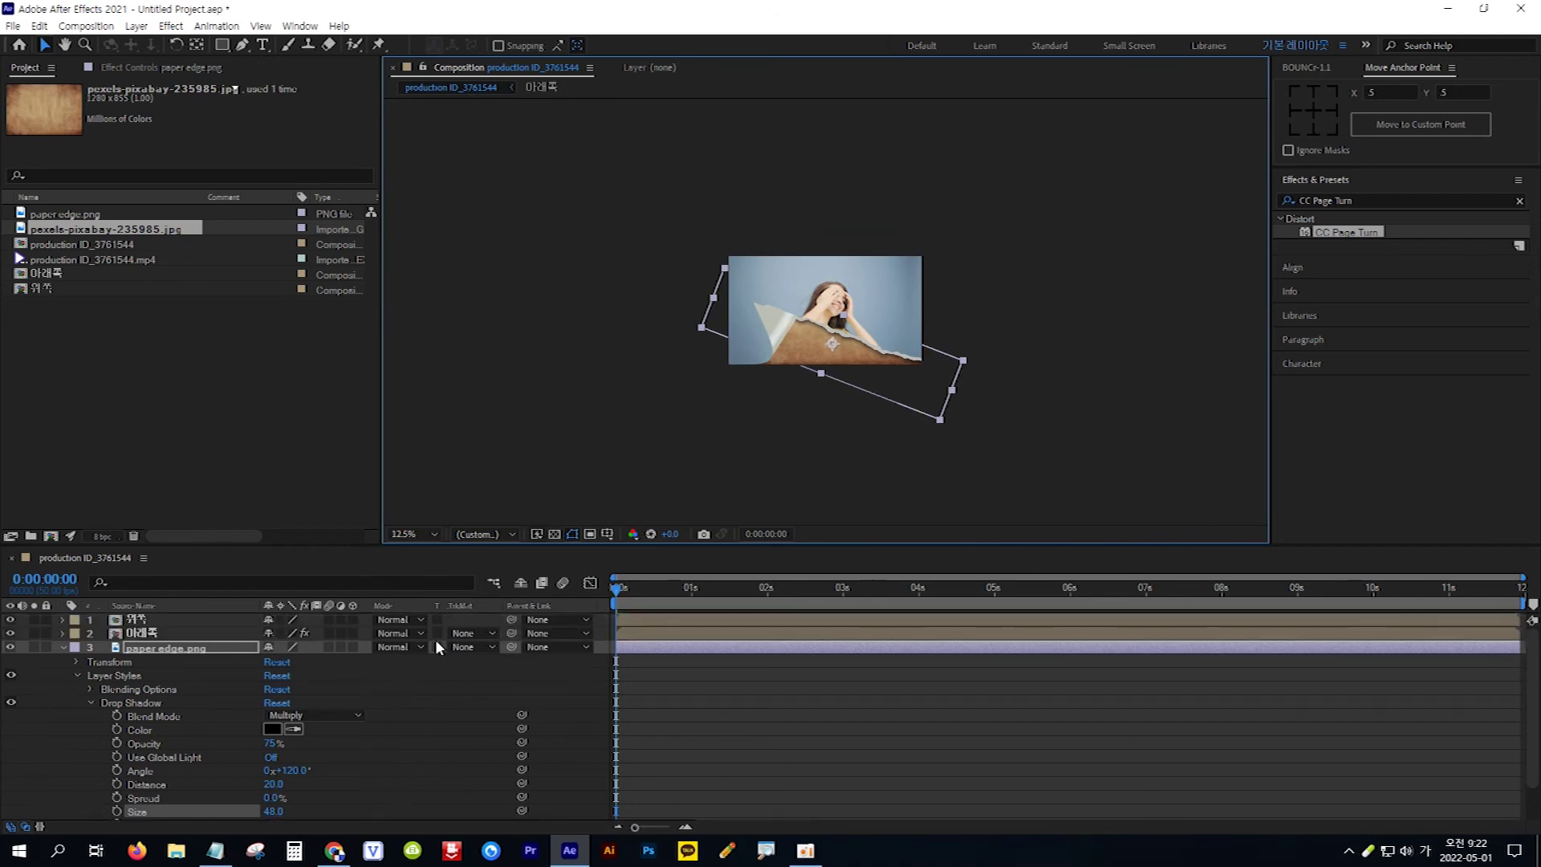
{"action": "left_click", "coordinate": [158, 637]}
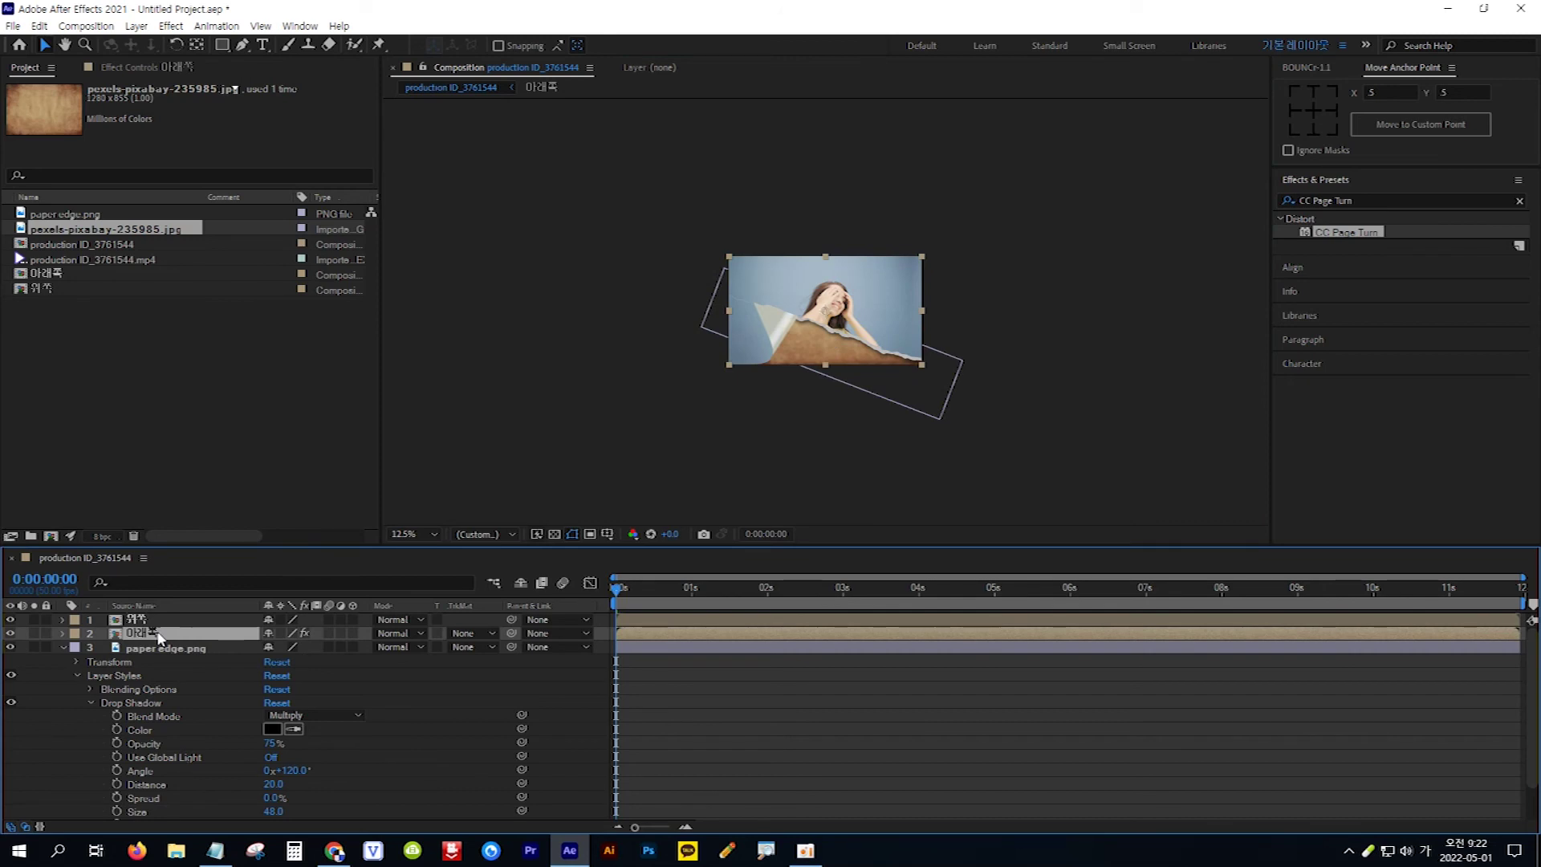
{"action": "left_click", "coordinate": [145, 67]}
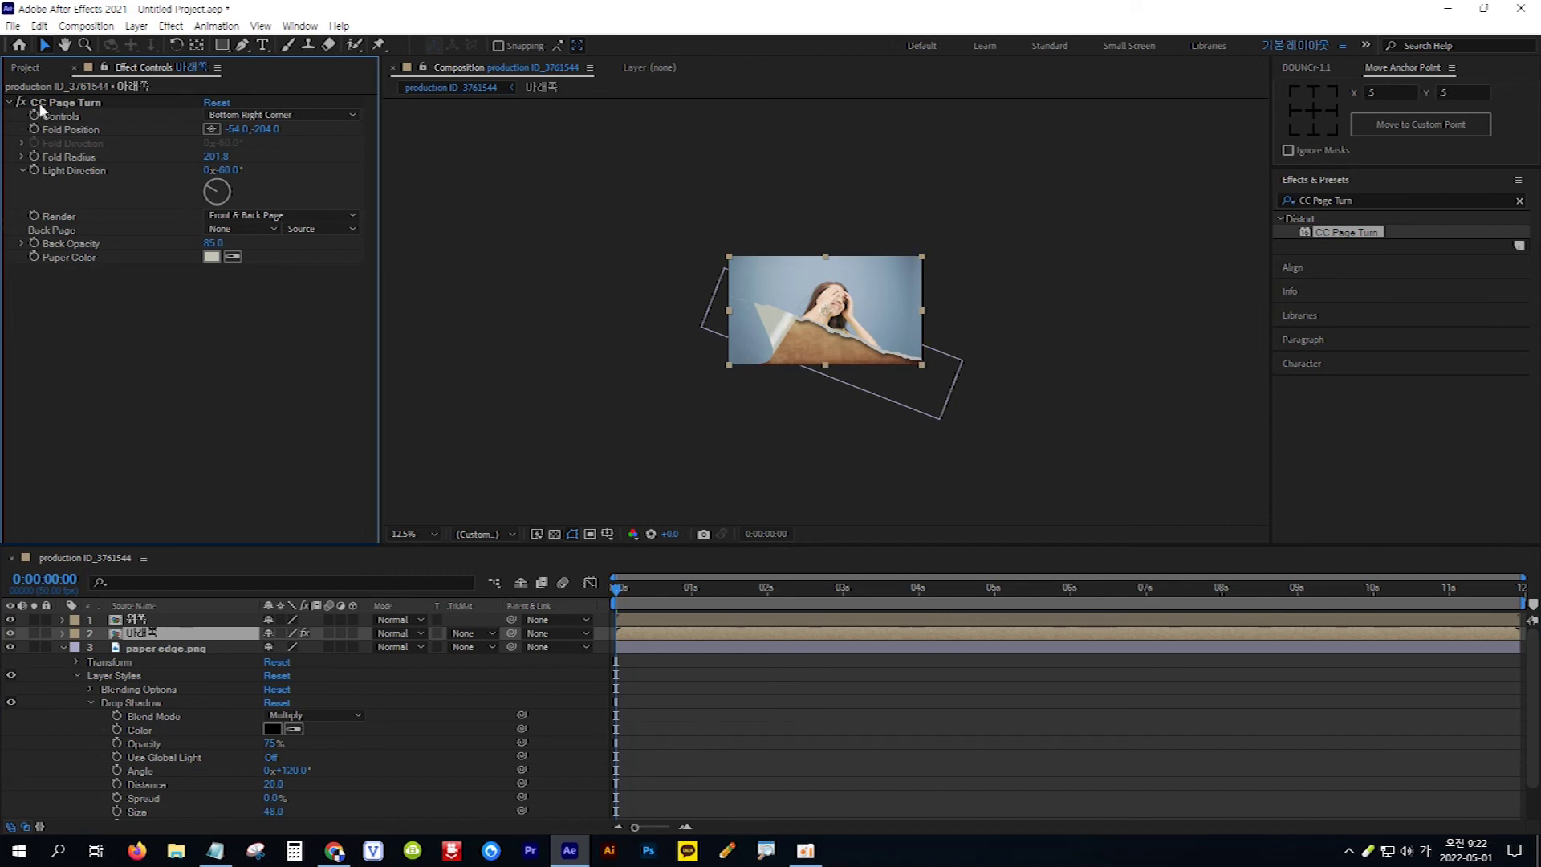
{"action": "left_click", "coordinate": [101, 103]}
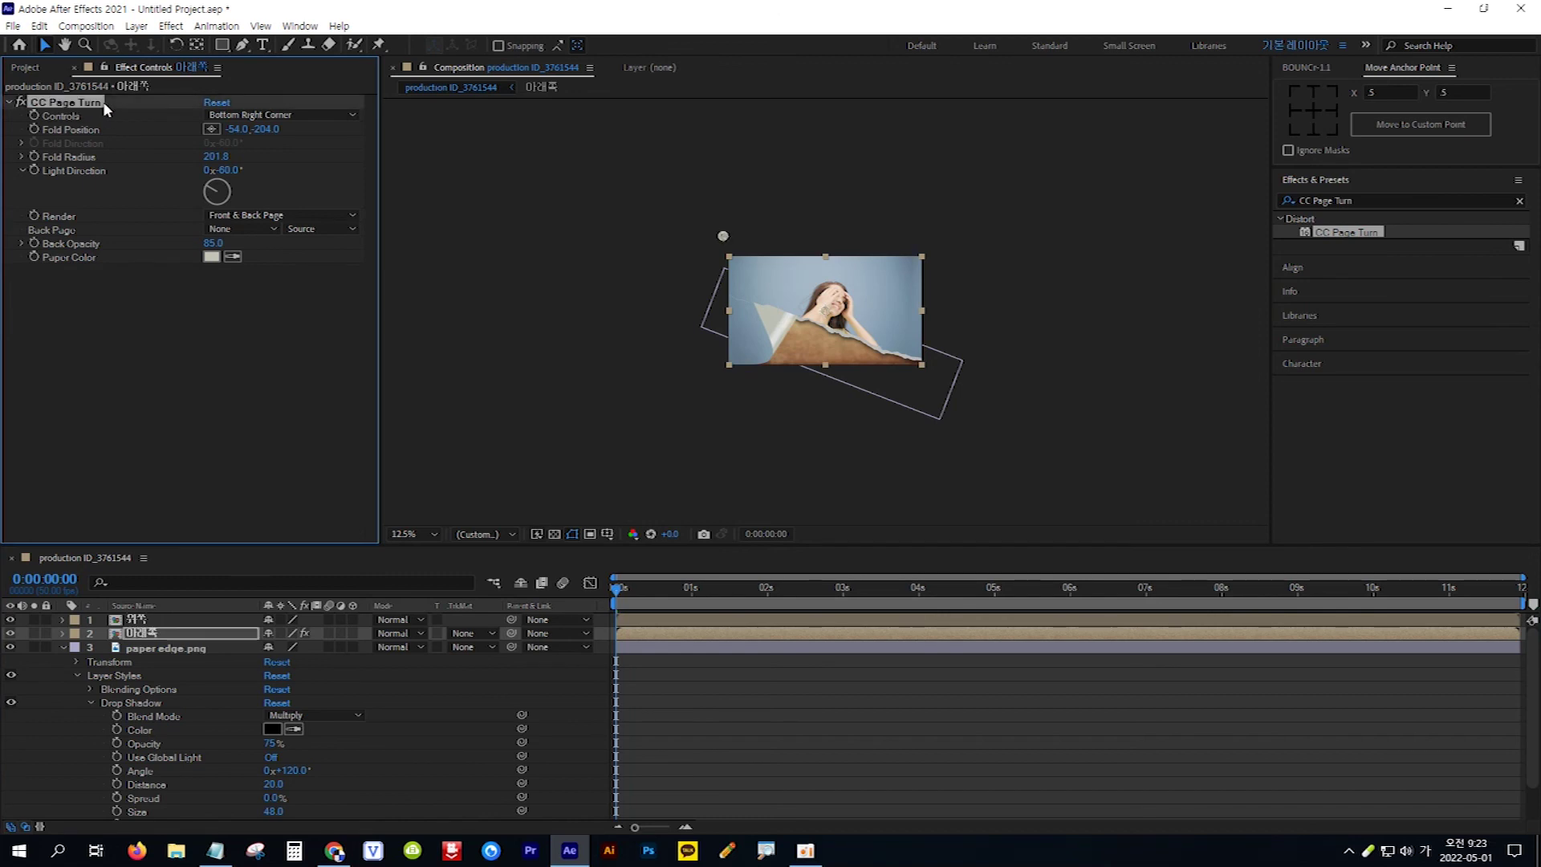
{"action": "left_click_drag", "start_coordinate": [723, 237], "coordinate": [928, 370]}
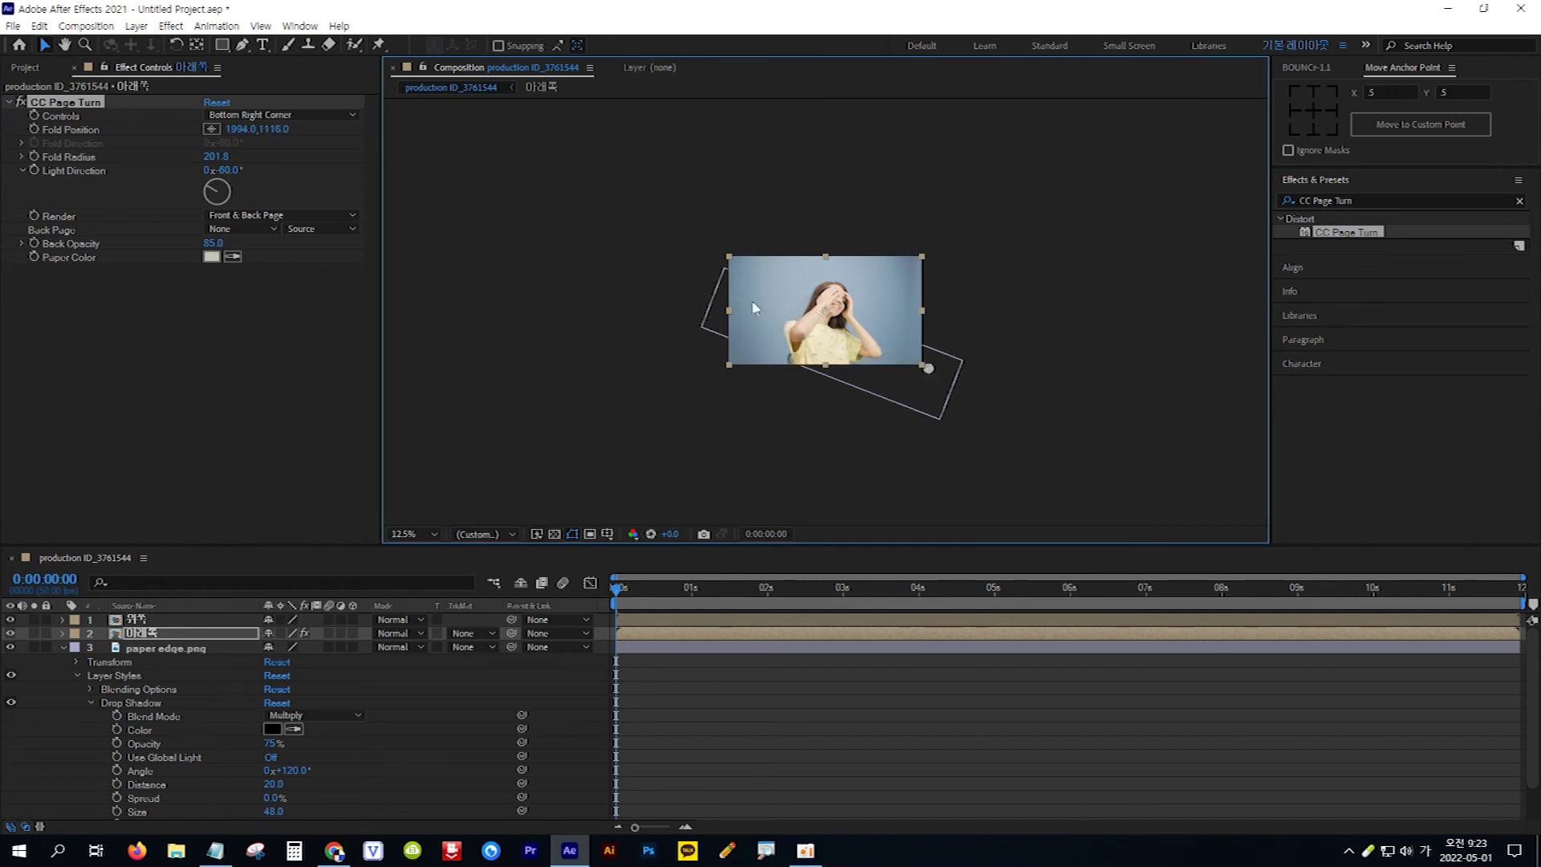
{"action": "left_click", "coordinate": [32, 128]}
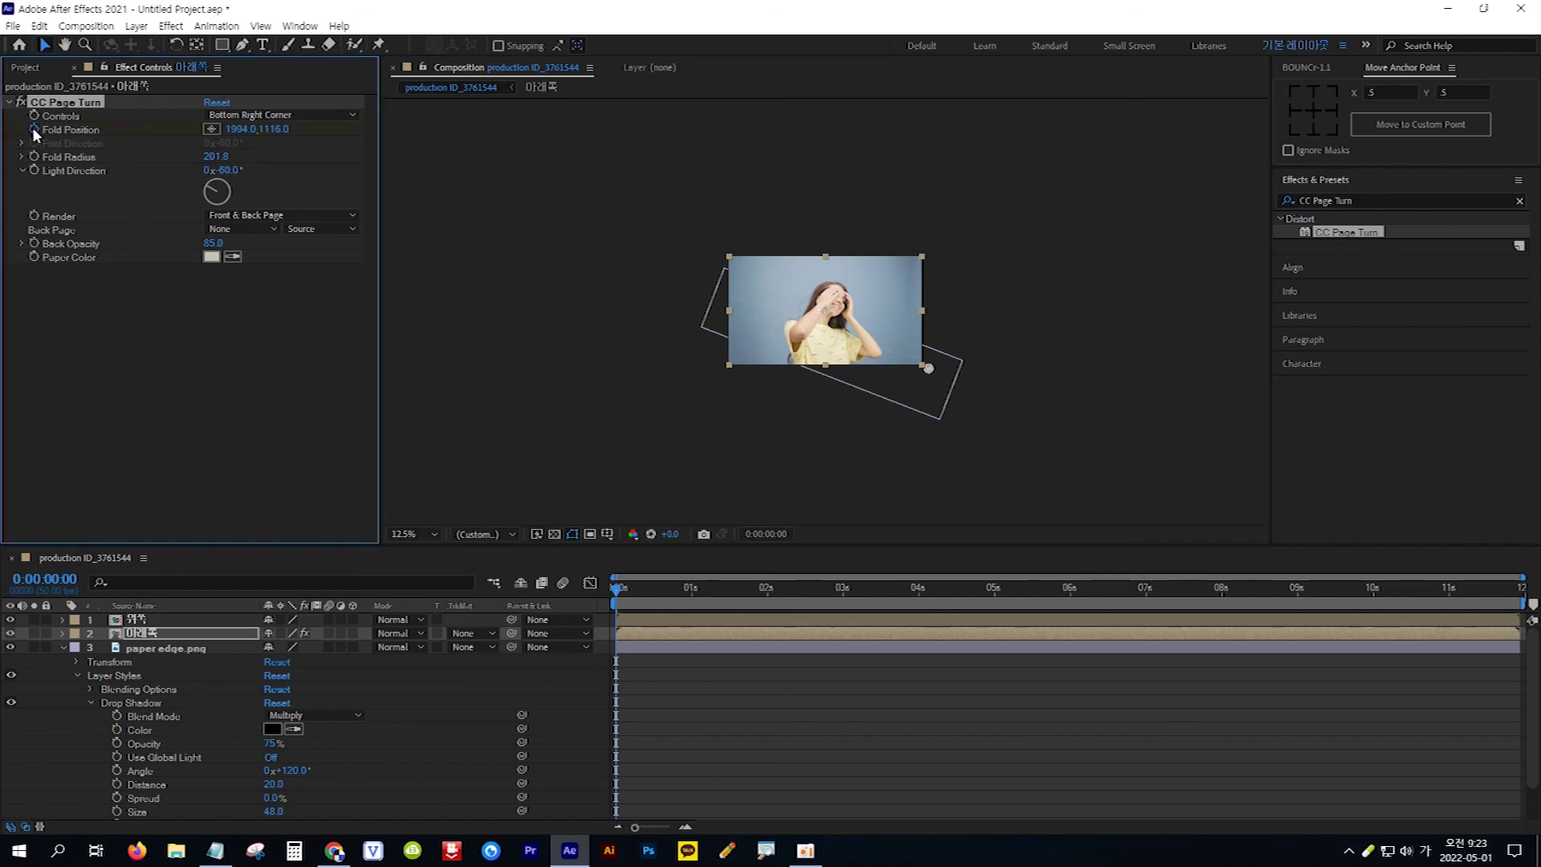
- At 1 second, move the page fold far beyond the upper-left corner to about -1502, -652 as the end keyframe
{"action": "left_click", "coordinate": [55, 576]}
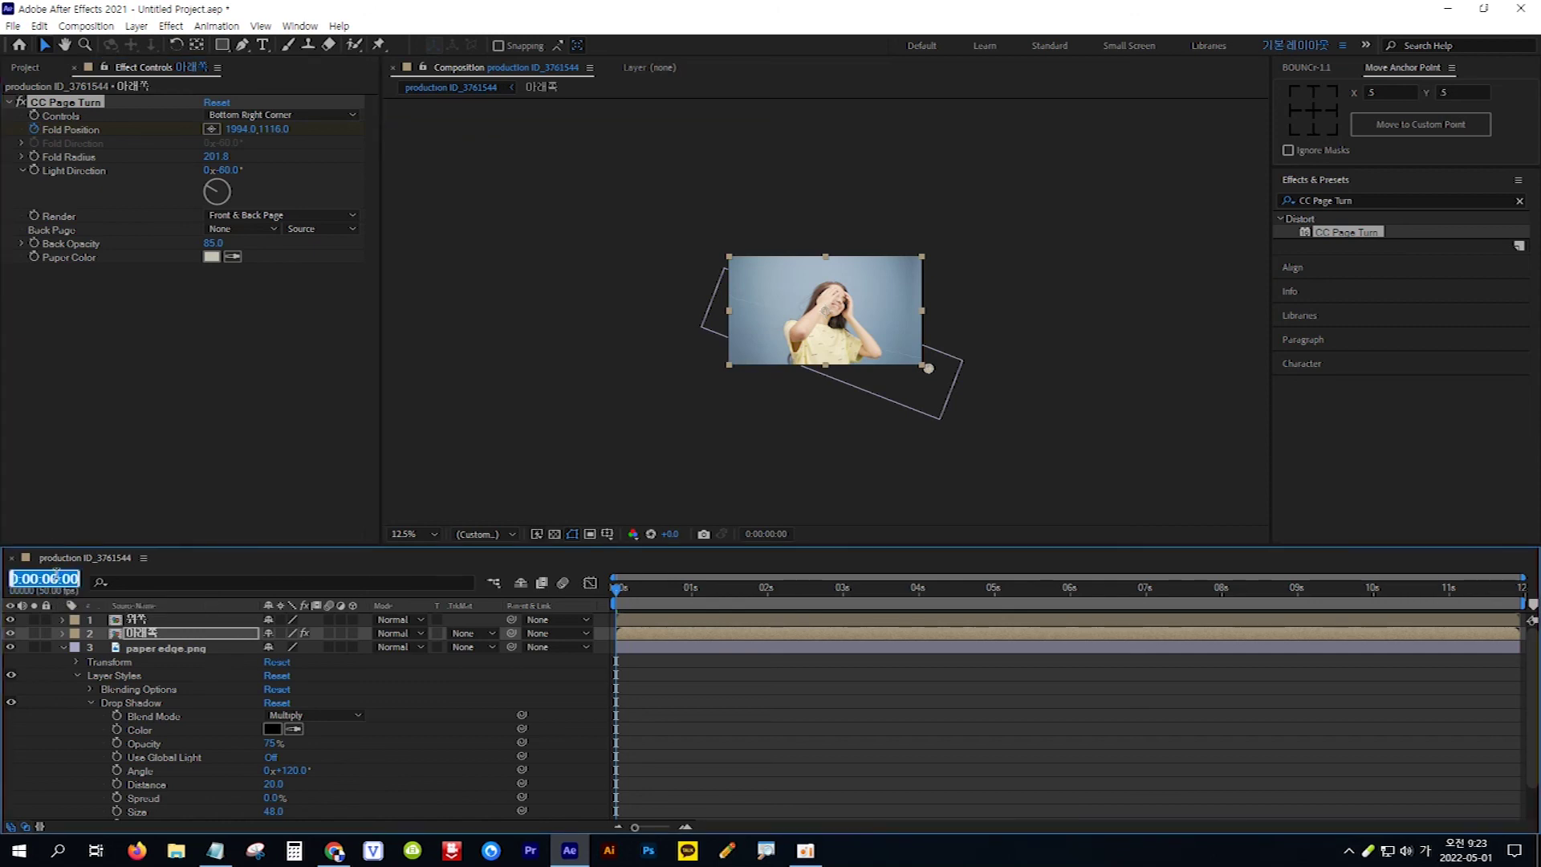
{"action": "type", "text": "1."}
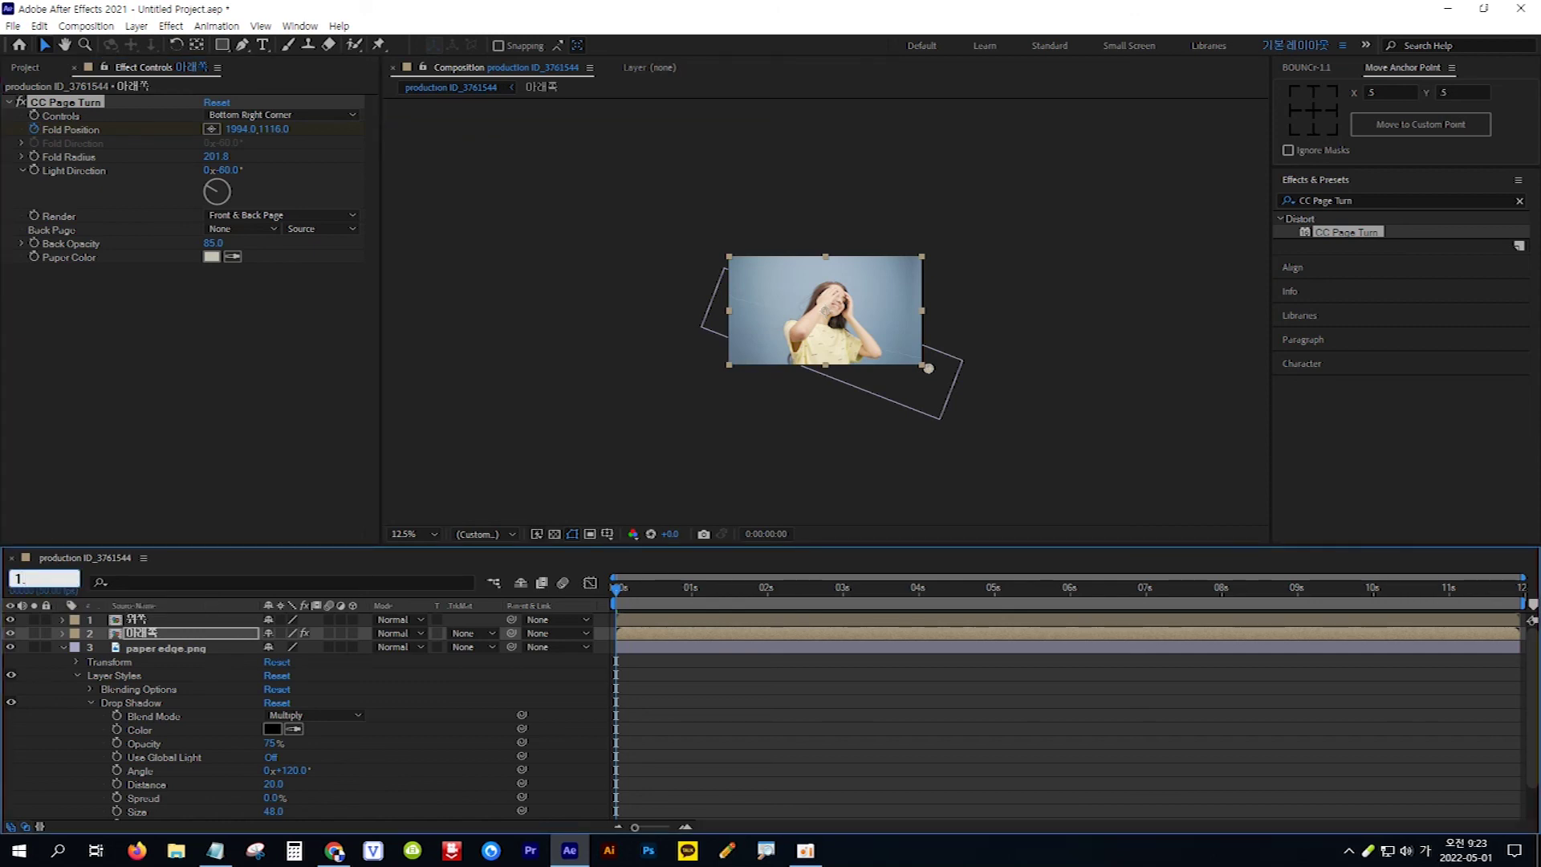
{"action": "key", "text": "Return"}
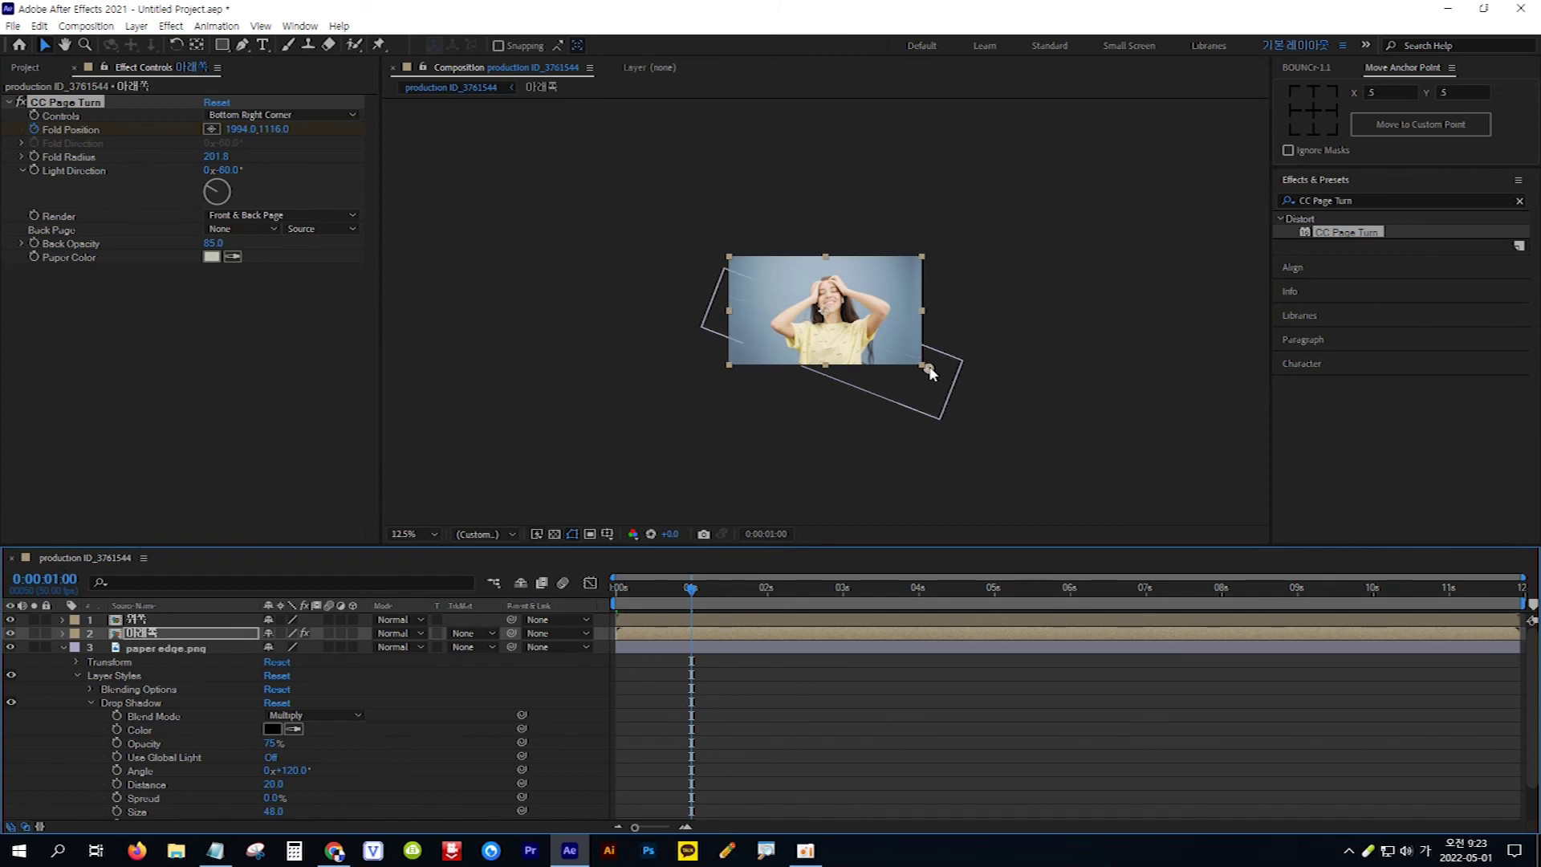
{"action": "left_click_drag", "start_coordinate": [929, 373], "coordinate": [577, 201]}
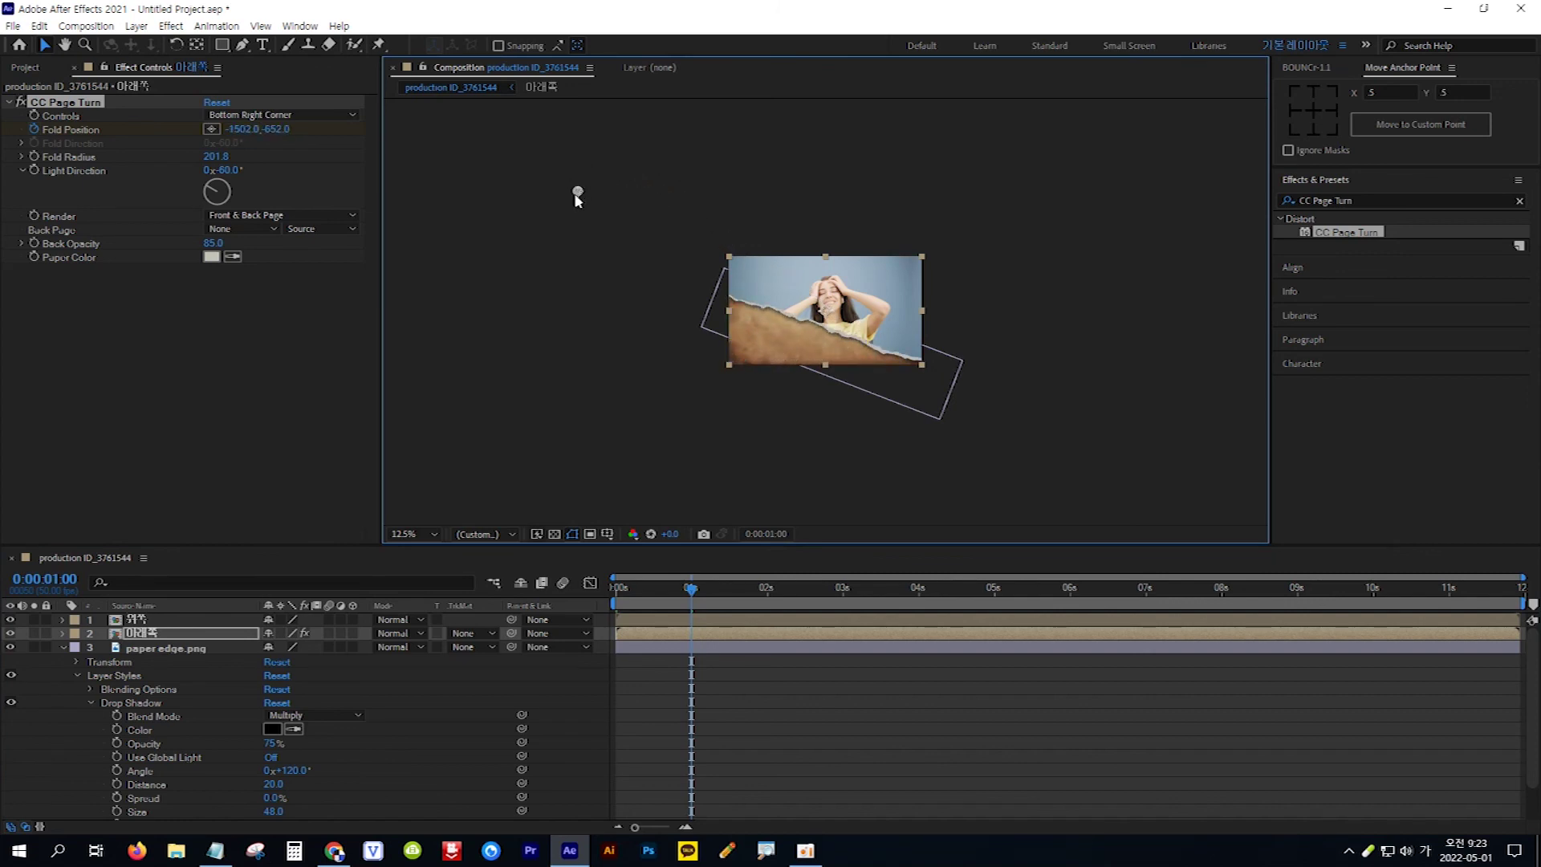
- Fit the composition in the viewer and preview the page-peel animation from the beginning, stopping partway through the peel
{"action": "left_click", "coordinate": [436, 533]}
{"action": "left_click", "coordinate": [426, 548]}
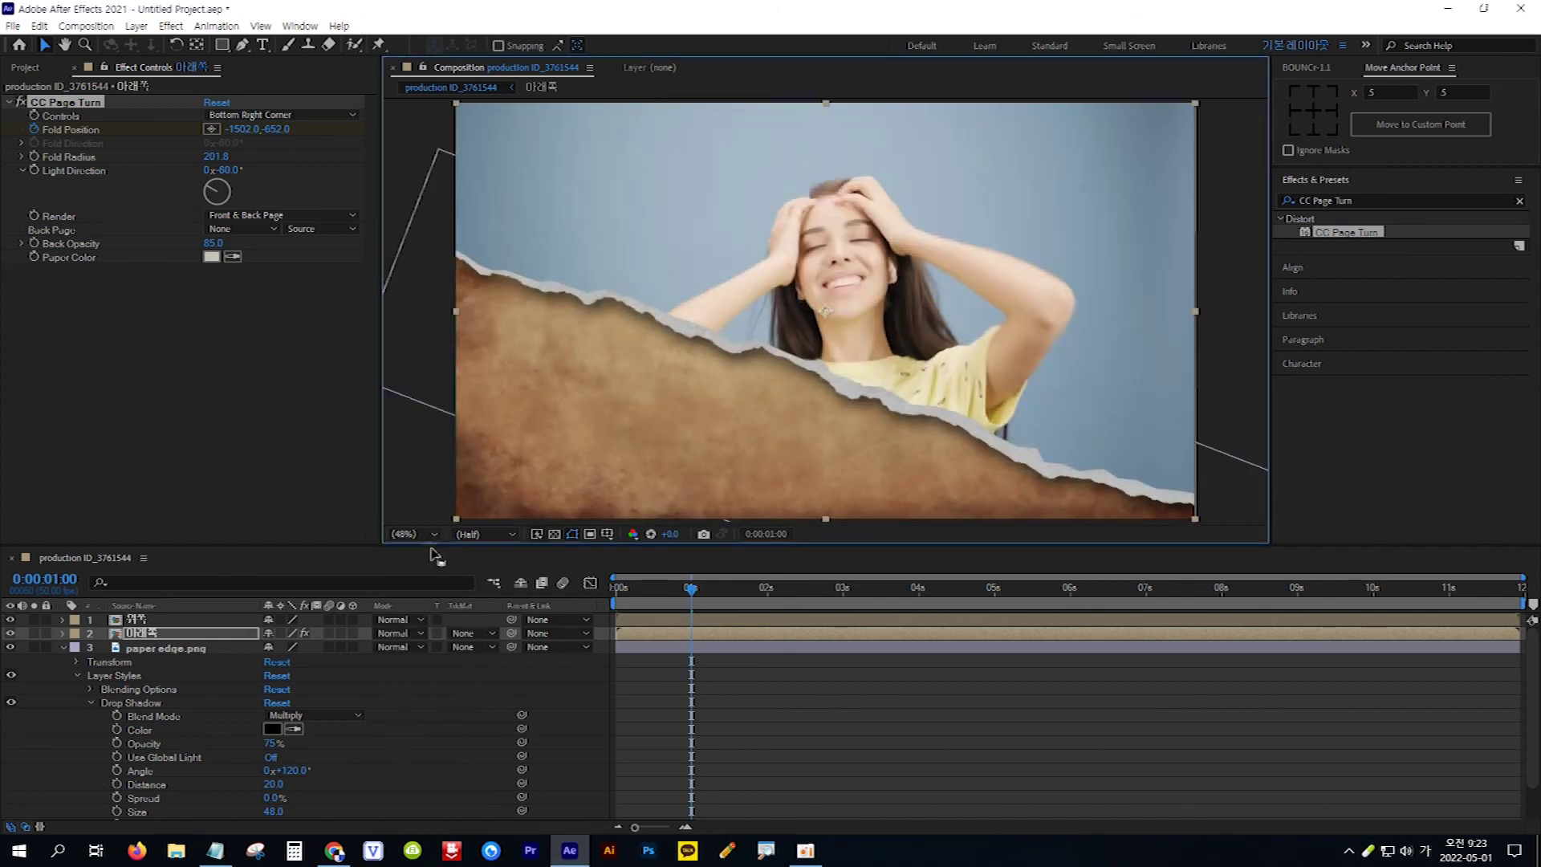
{"action": "left_click_drag", "start_coordinate": [694, 594], "coordinate": [619, 586]}
{"action": "key", "text": "space"}
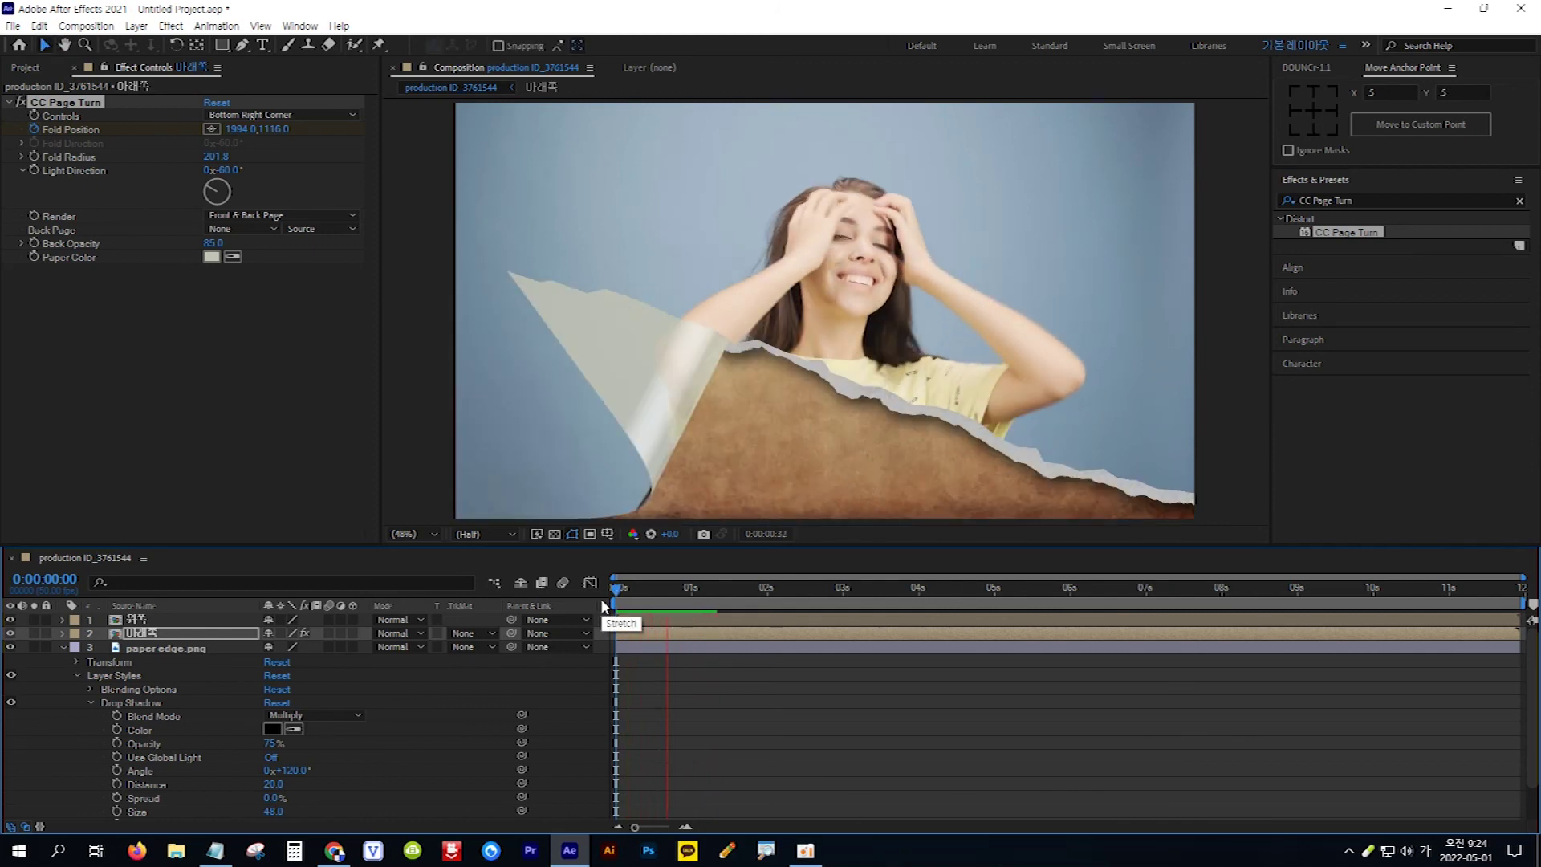
{"action": "left_click", "coordinate": [669, 596]}
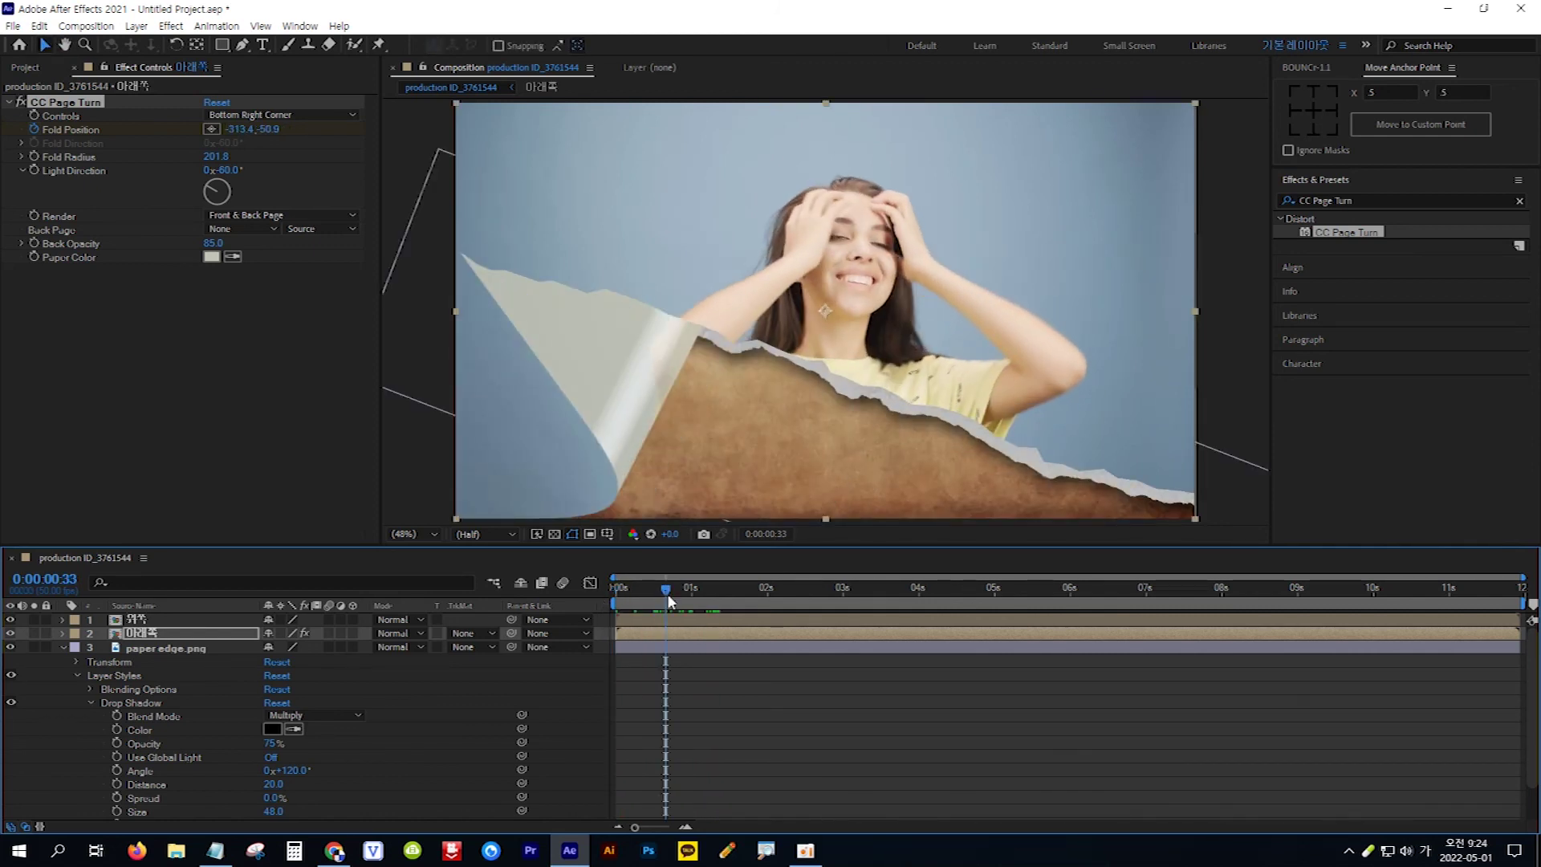